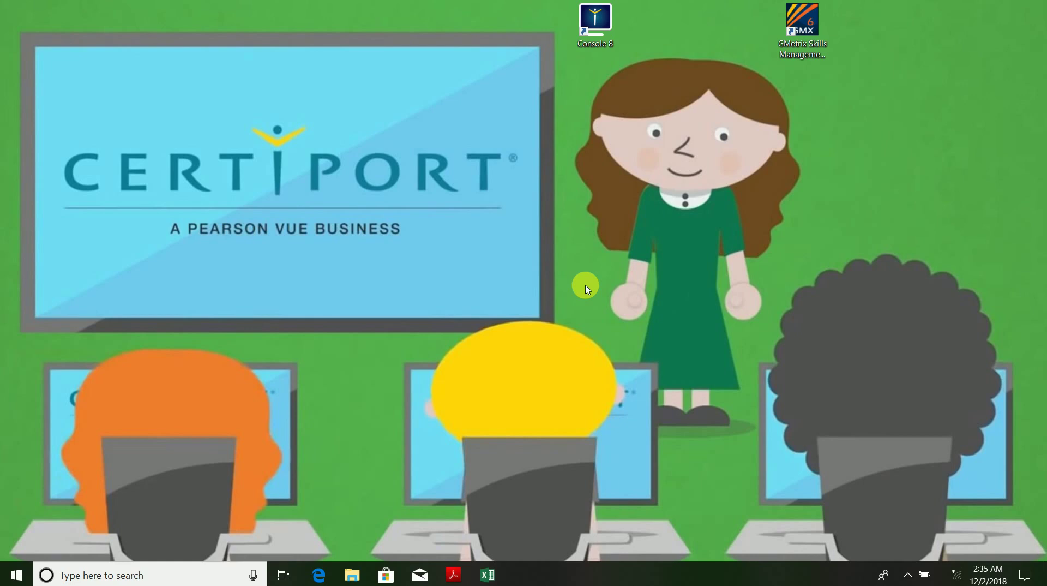
Step: Read the Project 2 tasks in the practice test PDF and return to the Tackle worksheet of the FishingSupplies workbook in Excel
click(487, 583)
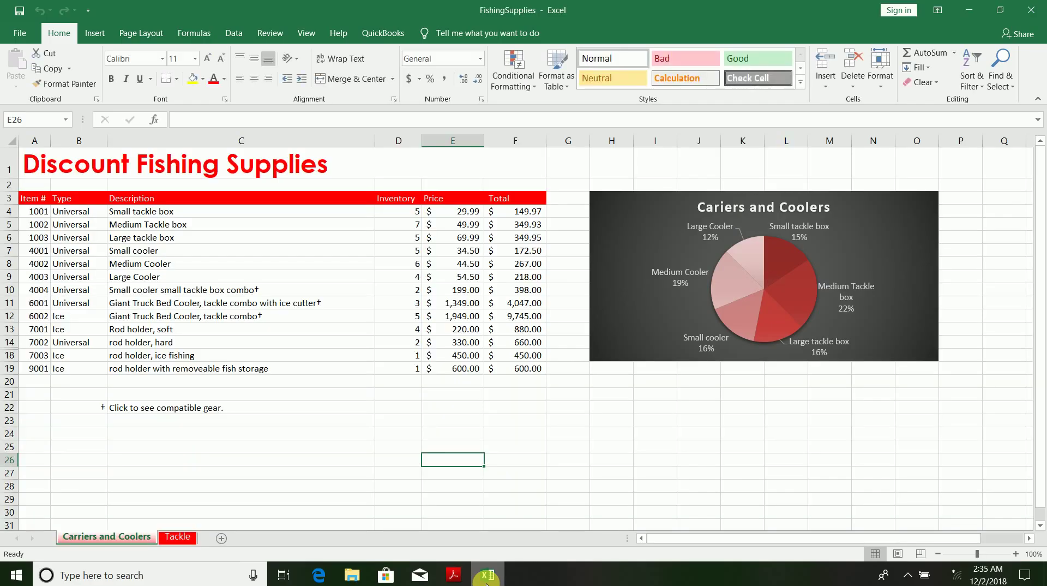
click(281, 432)
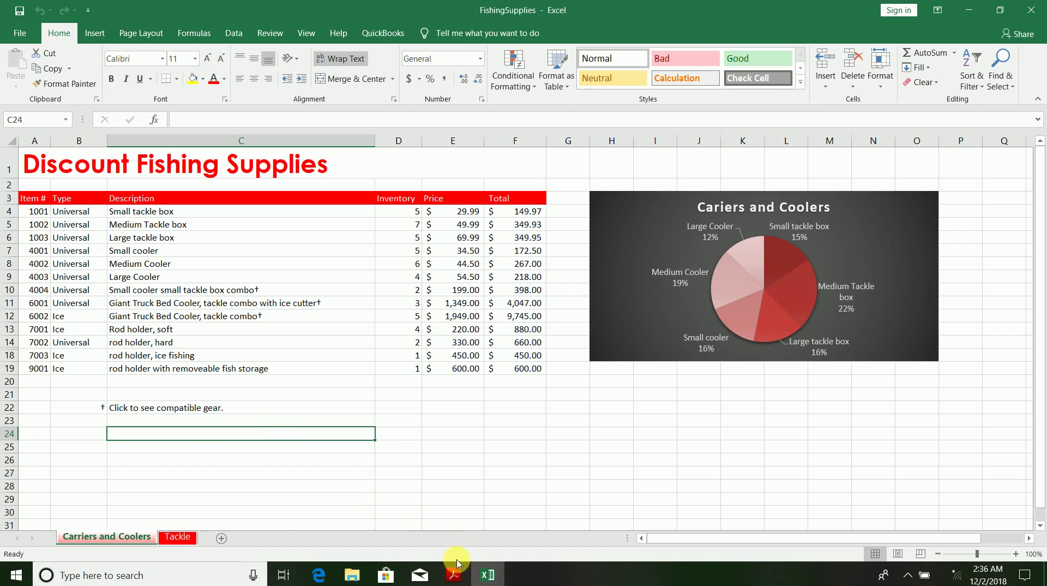
click(455, 575)
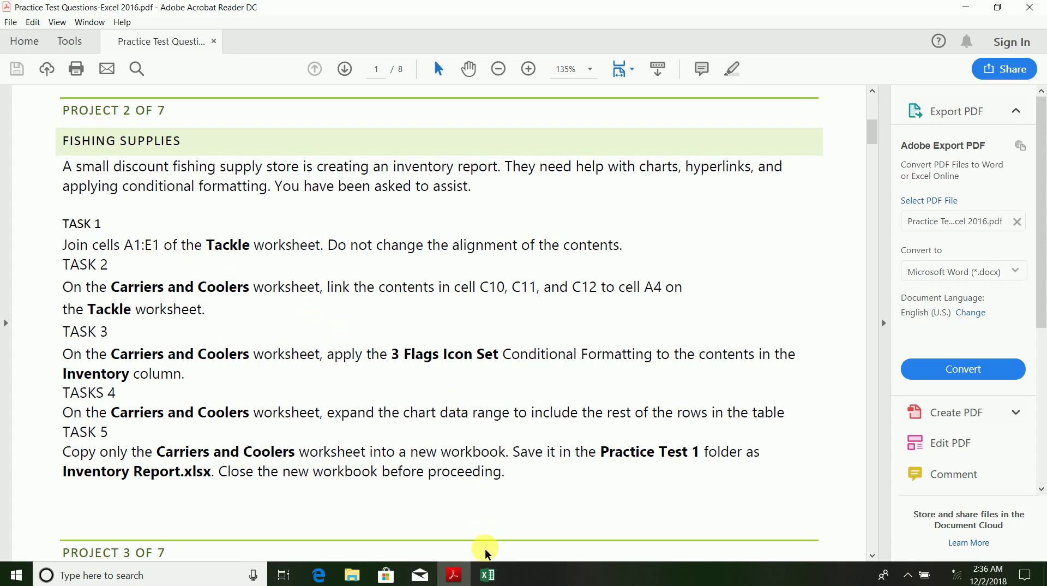
click(487, 573)
click(236, 429)
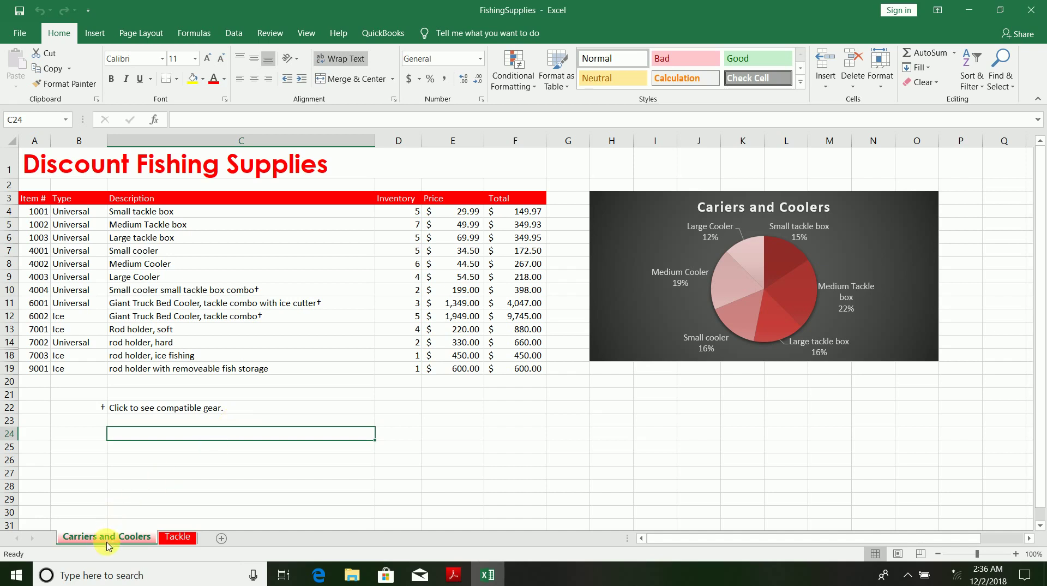
click(174, 540)
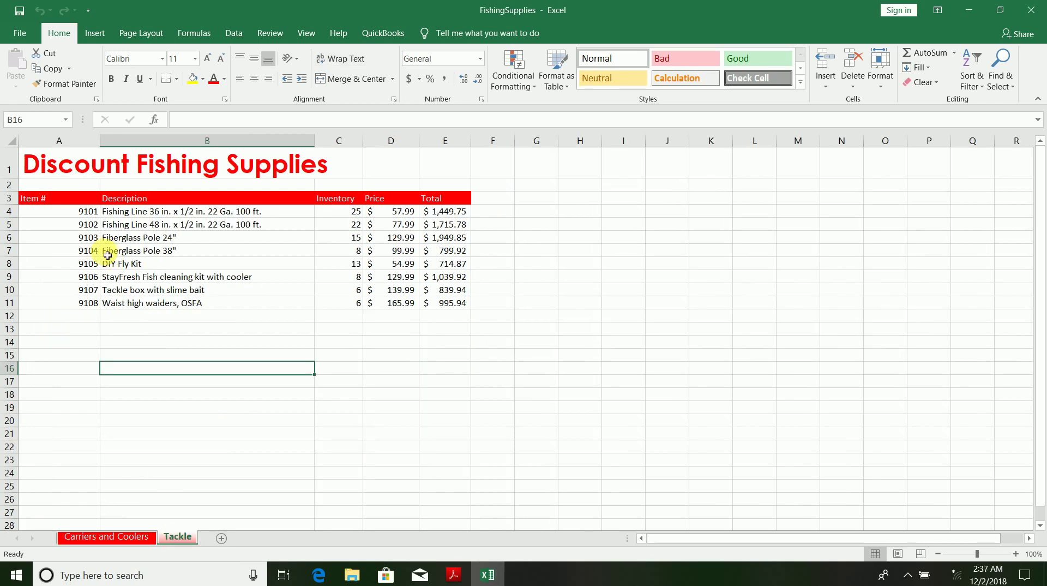
click(43, 171)
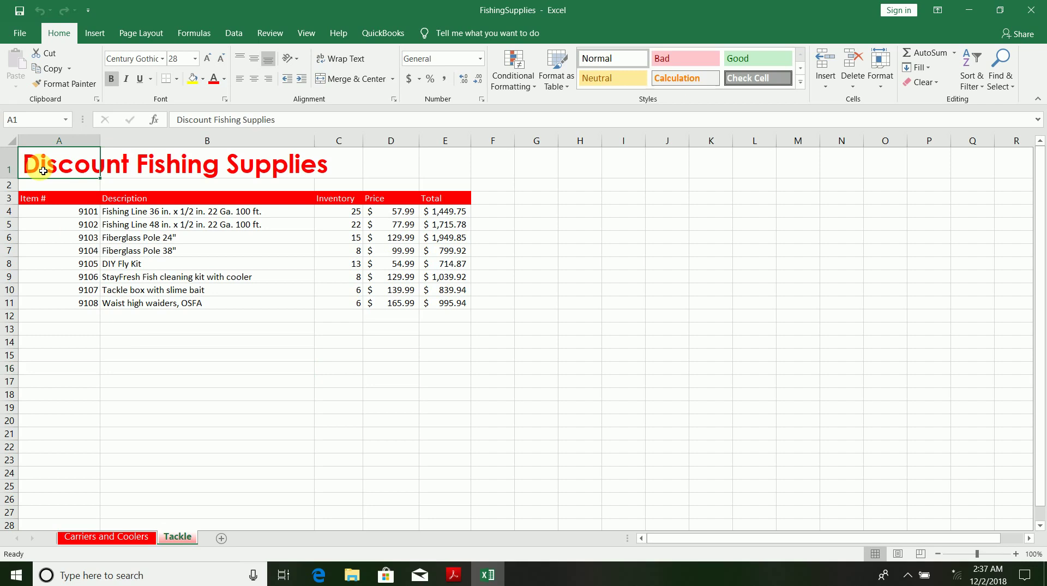
key(shift+Right)
key(shift+Right)
key(shift+Right)
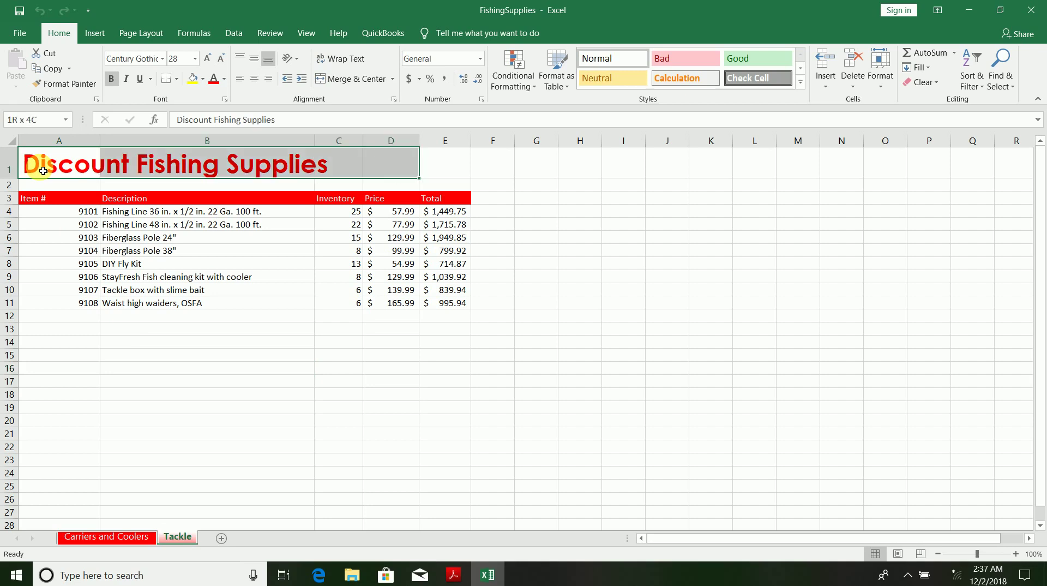
key(shift+Right)
click(43, 172)
key(shift+Right)
key(shift+Right)
key(shift+Right)
key(shift+Right)
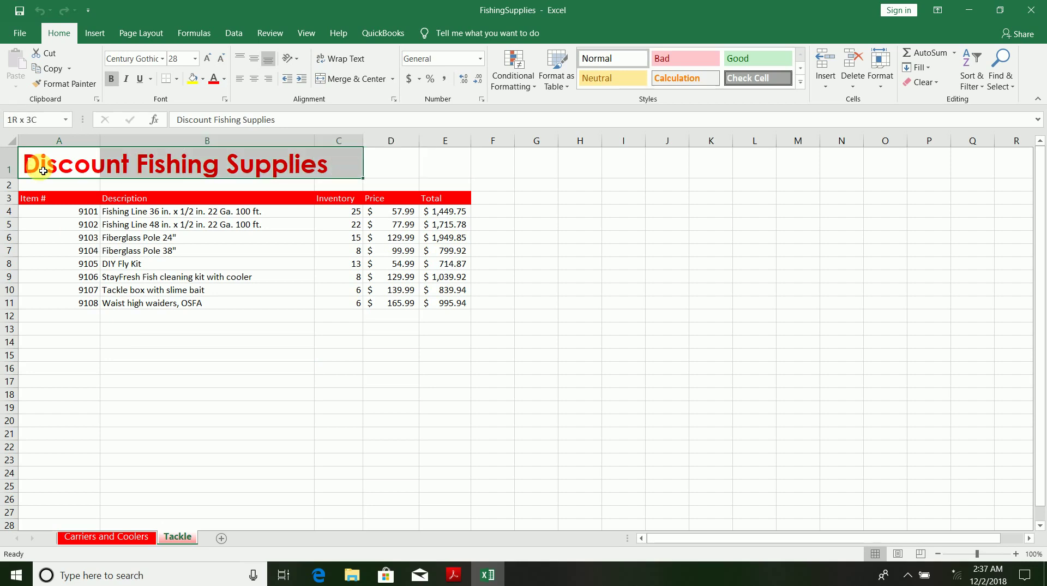
Step: Join cells A1:E1 of the Tackle worksheet with Merge Across, keeping the title's alignment
click(43, 171)
drag(43, 171, 471, 167)
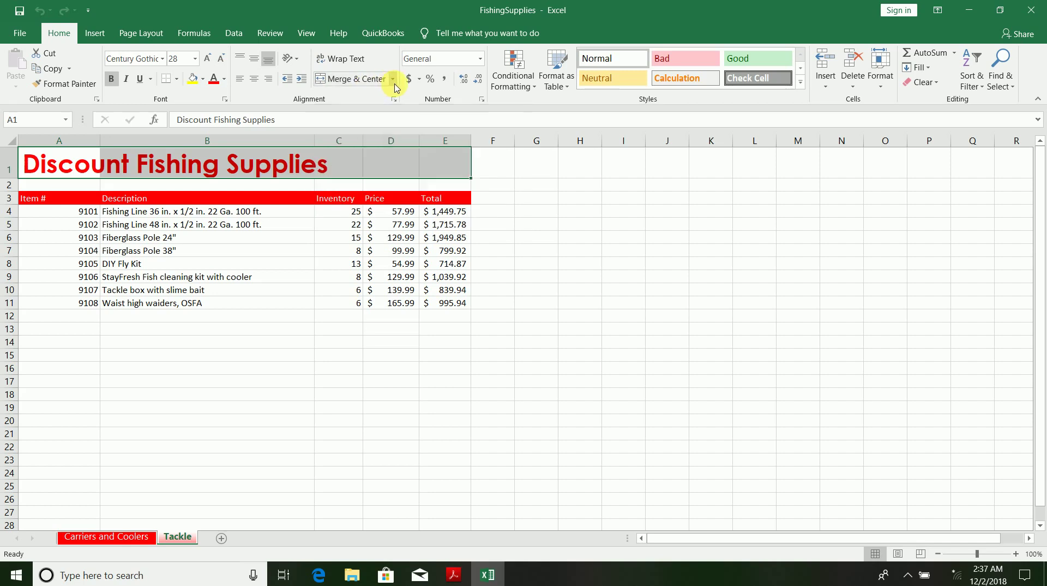
click(393, 79)
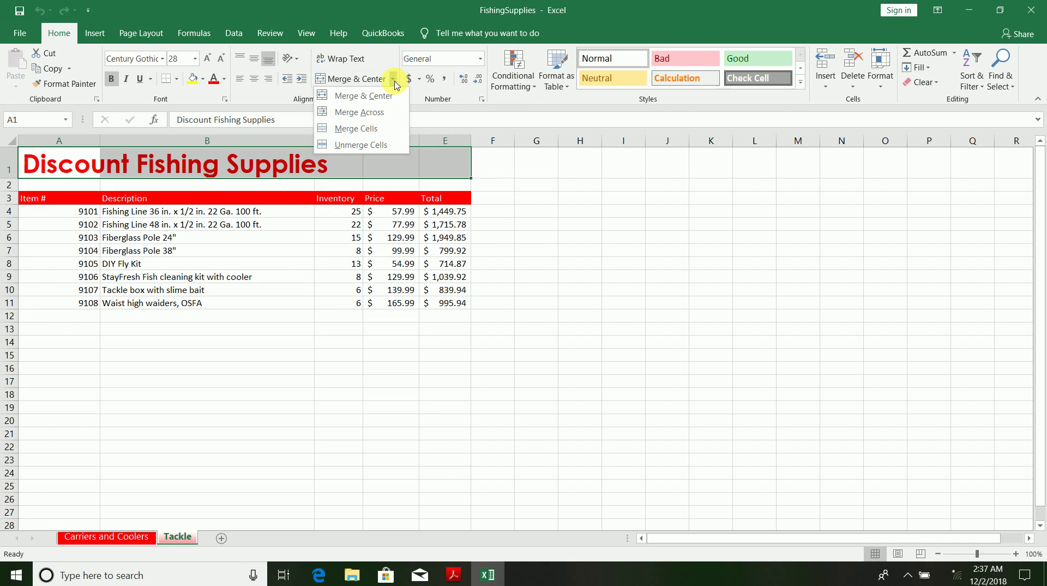
click(370, 113)
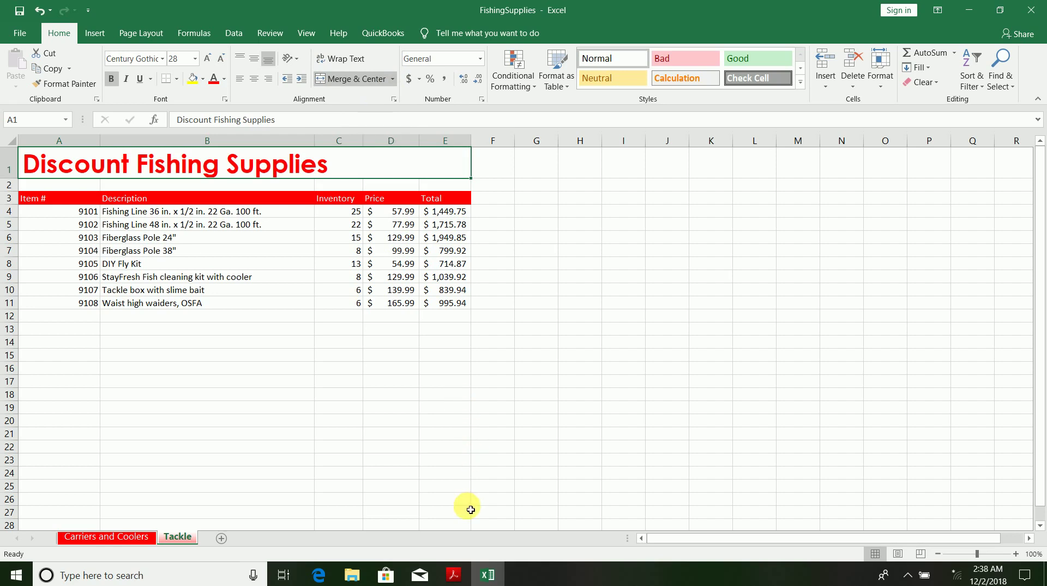
Step: Read Task 2 in the practice test PDF and return to the Carriers and Coolers worksheet in Excel
click(454, 575)
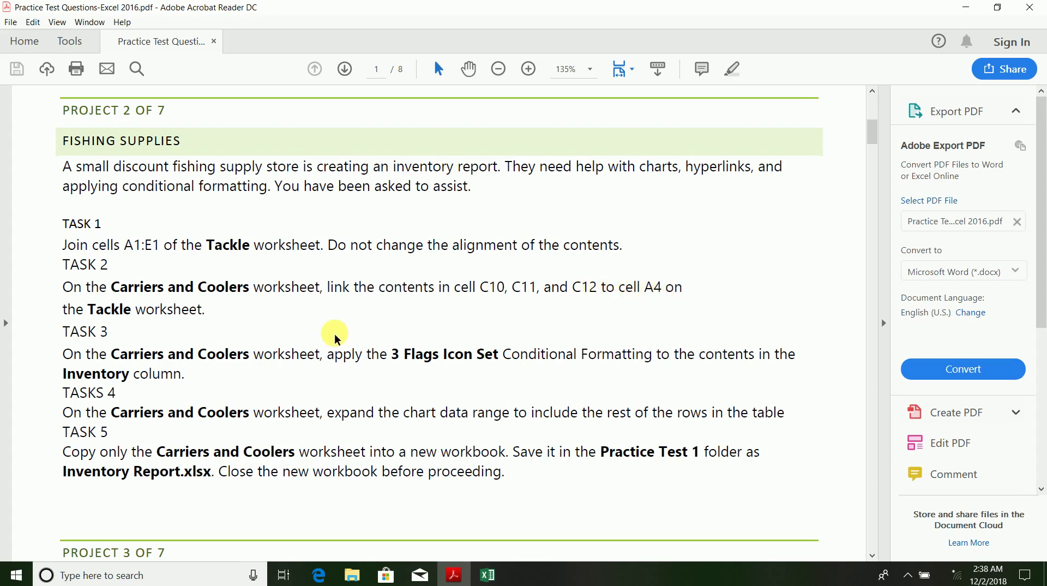
click(488, 575)
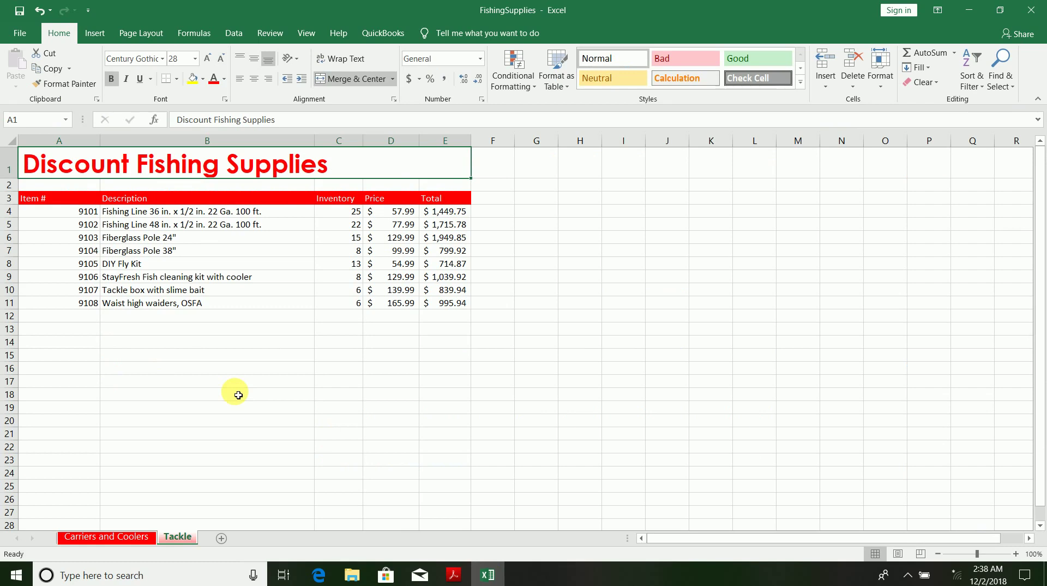
click(137, 537)
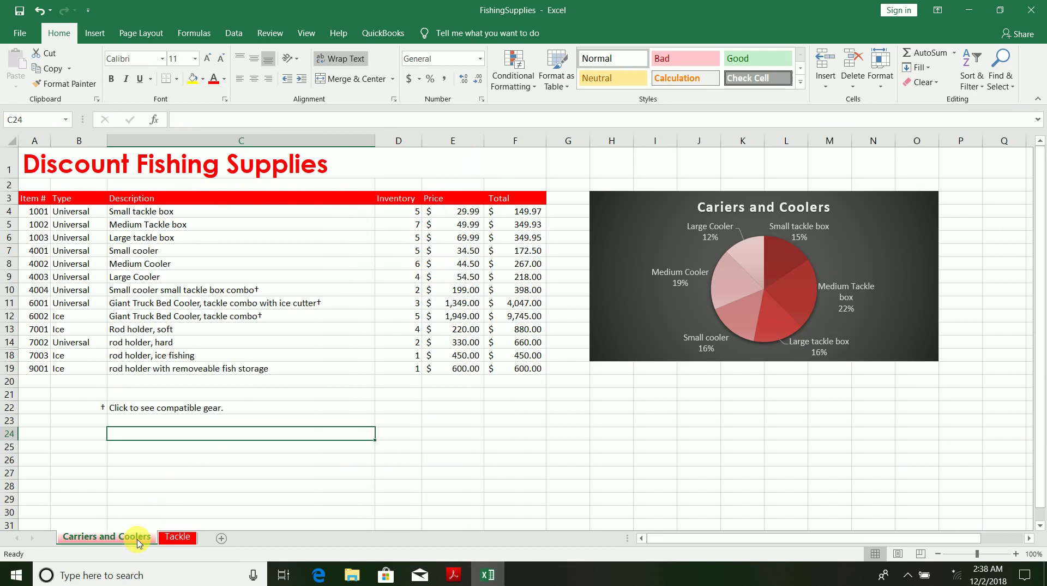
click(454, 574)
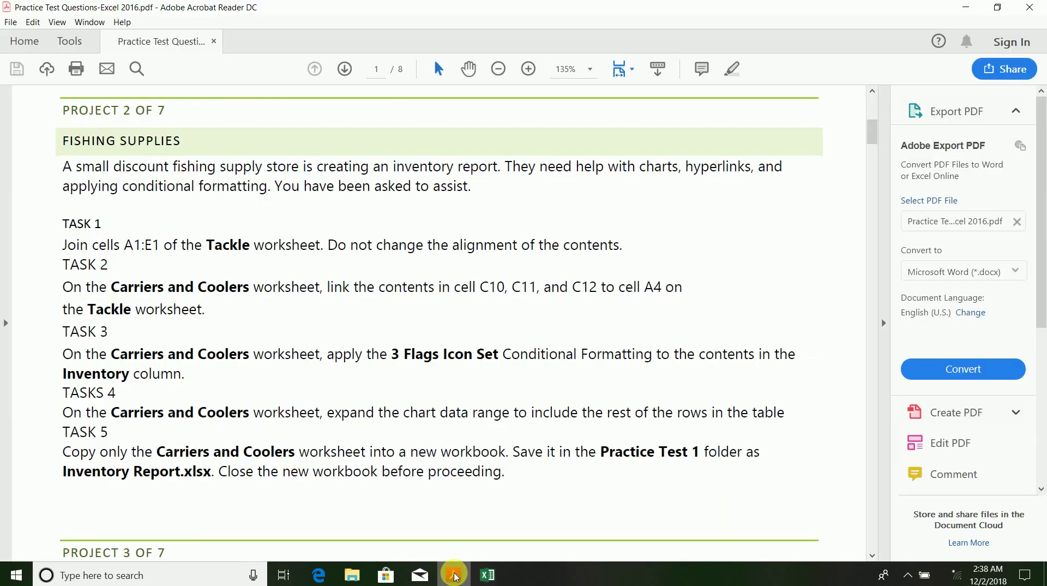
click(488, 575)
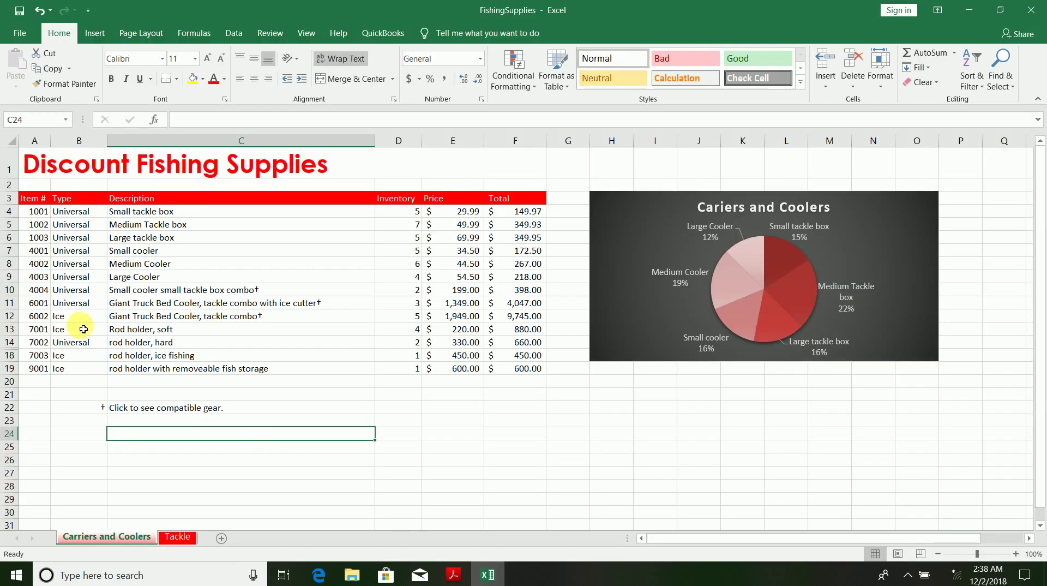
Step: Insert a hyperlink in cell C10 of Carriers and Coolers that points to cell A4 of the Tackle worksheet
click(170, 295)
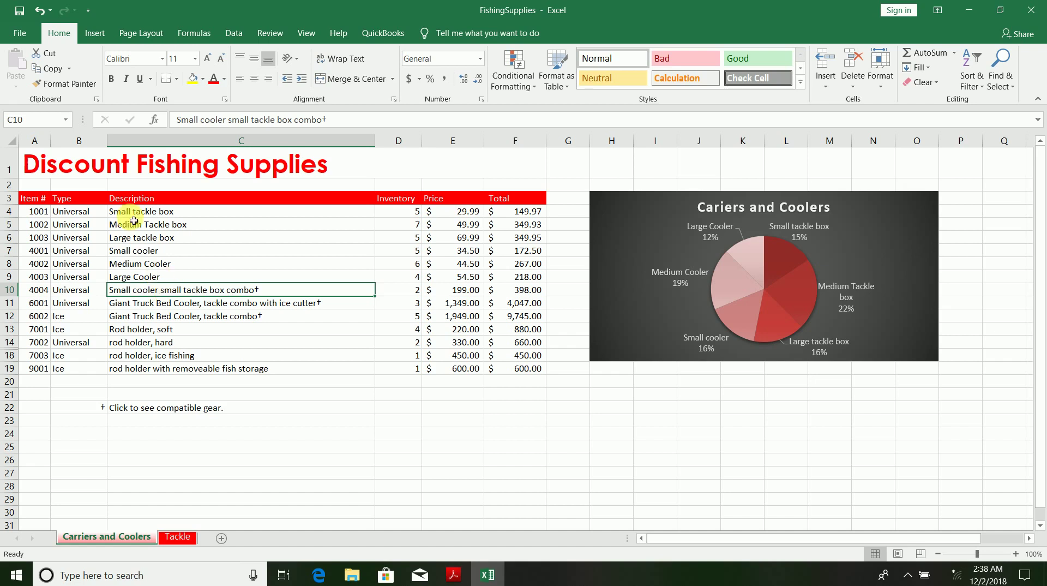
click(95, 34)
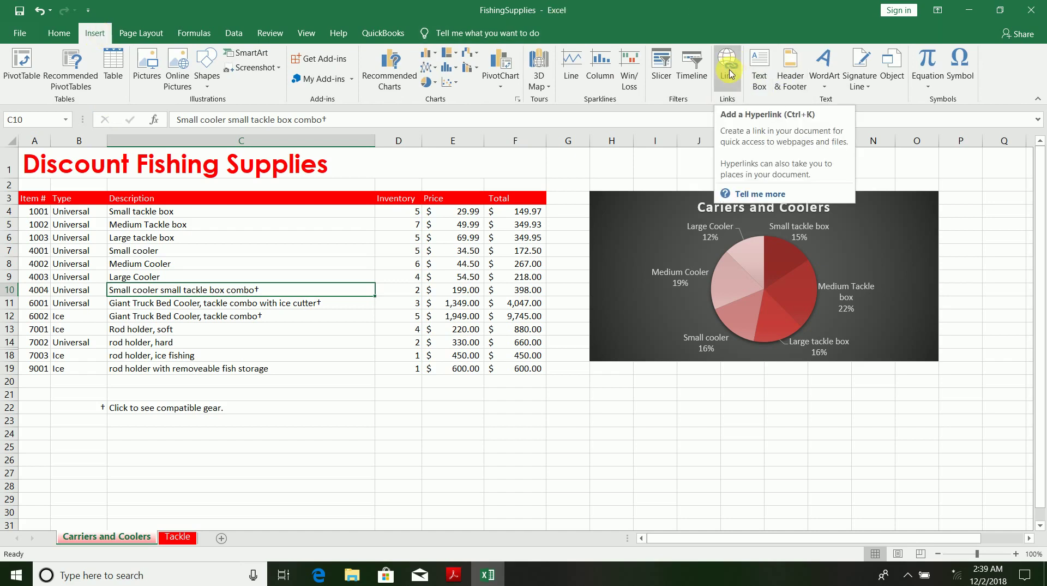
click(731, 73)
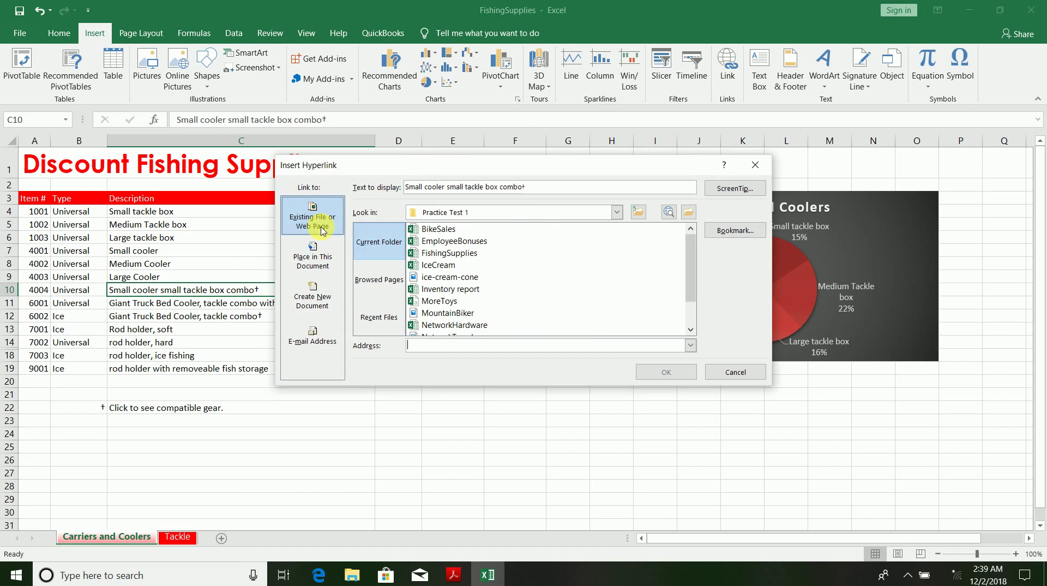
click(319, 264)
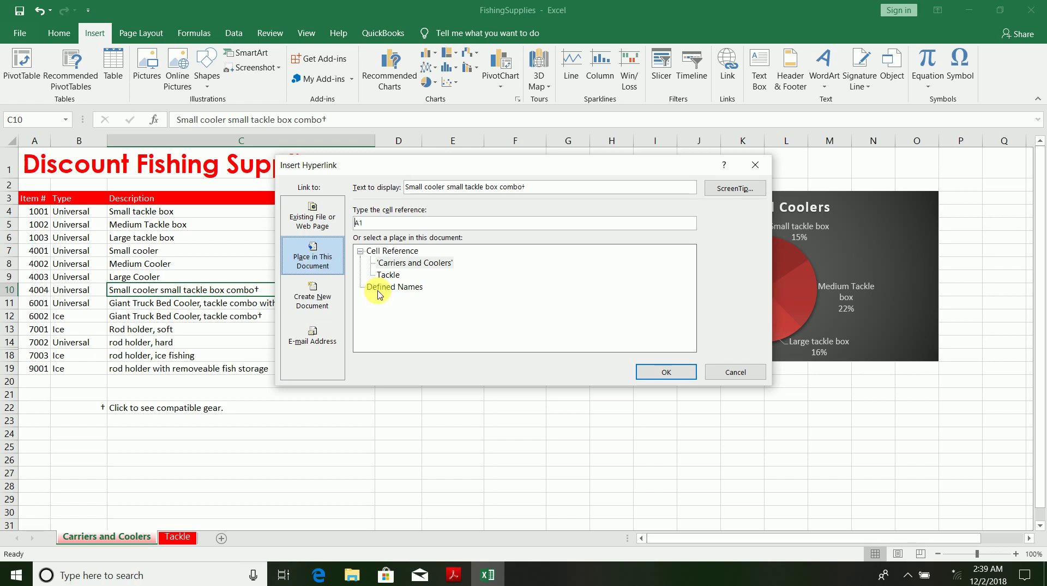
click(388, 276)
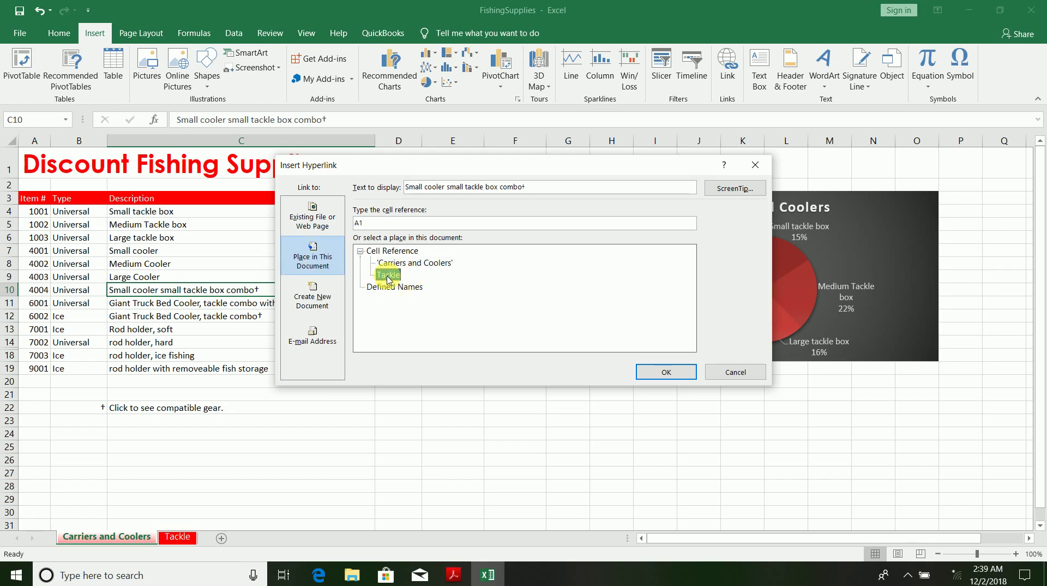
click(374, 224)
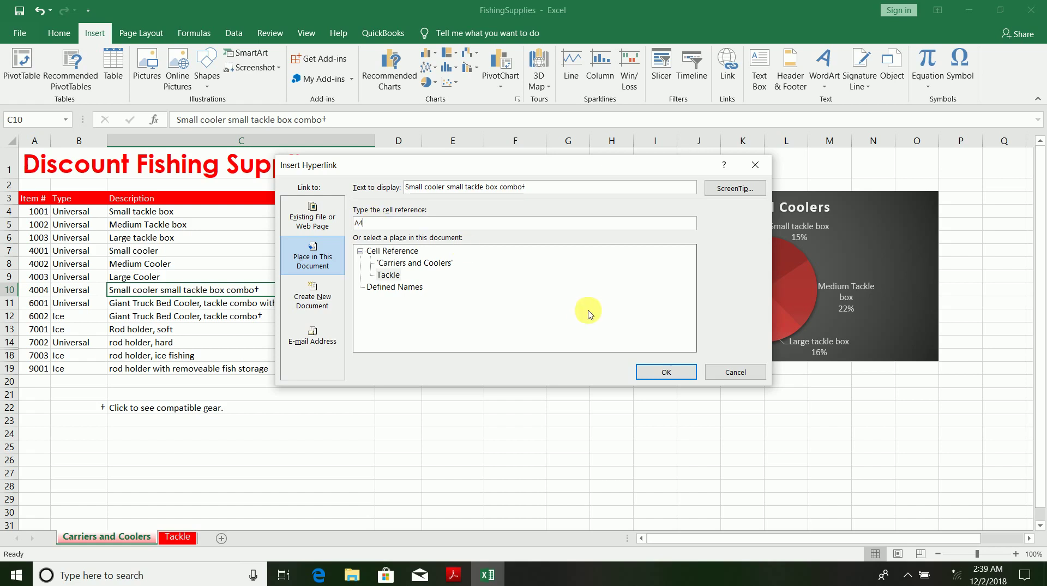
click(654, 373)
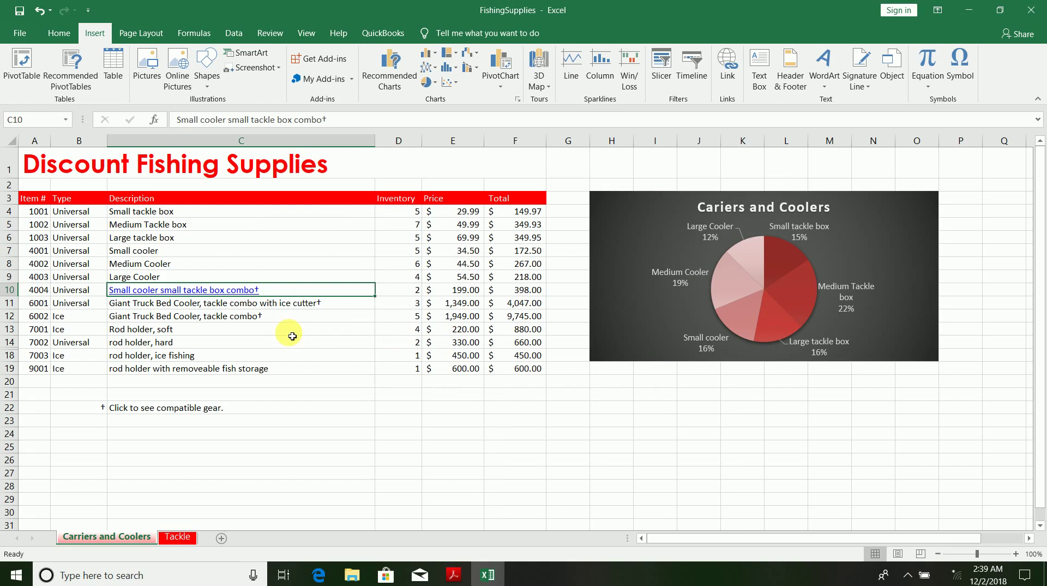
Step: Link cells C11 and C12 together to cell A4 of the Tackle worksheet as a place in this document
click(293, 306)
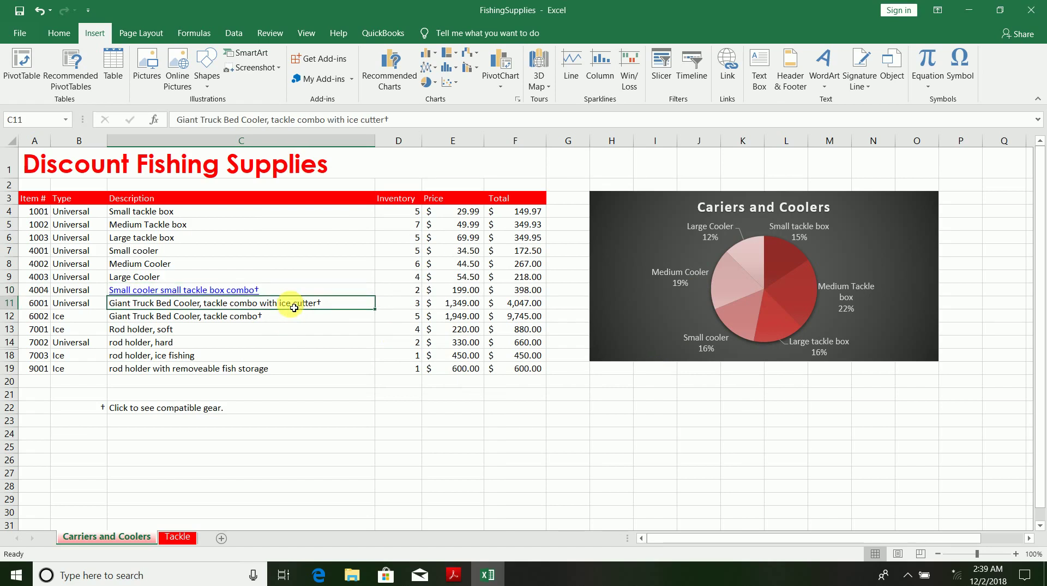
key(shift+Down)
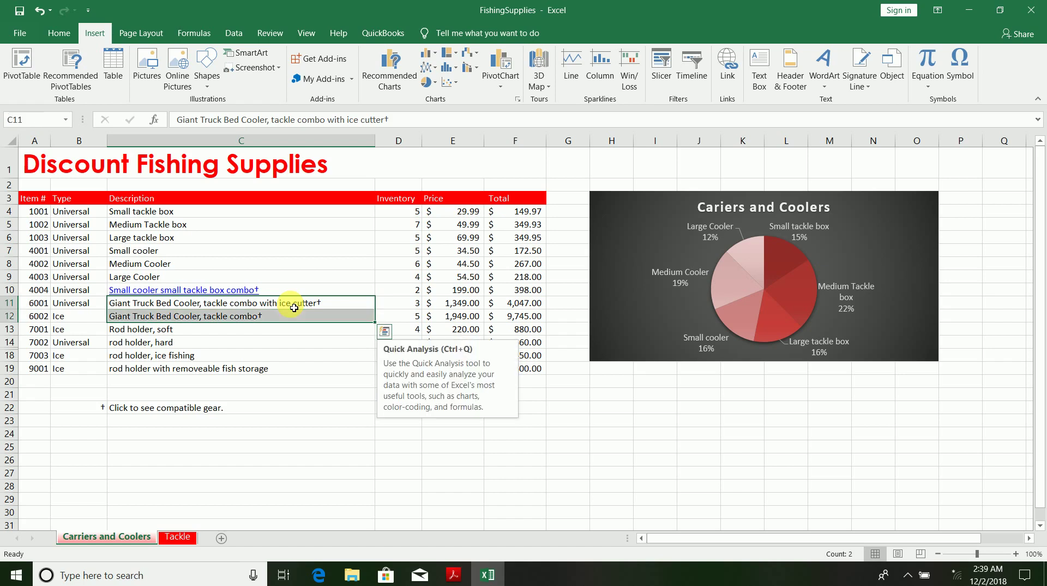
click(731, 75)
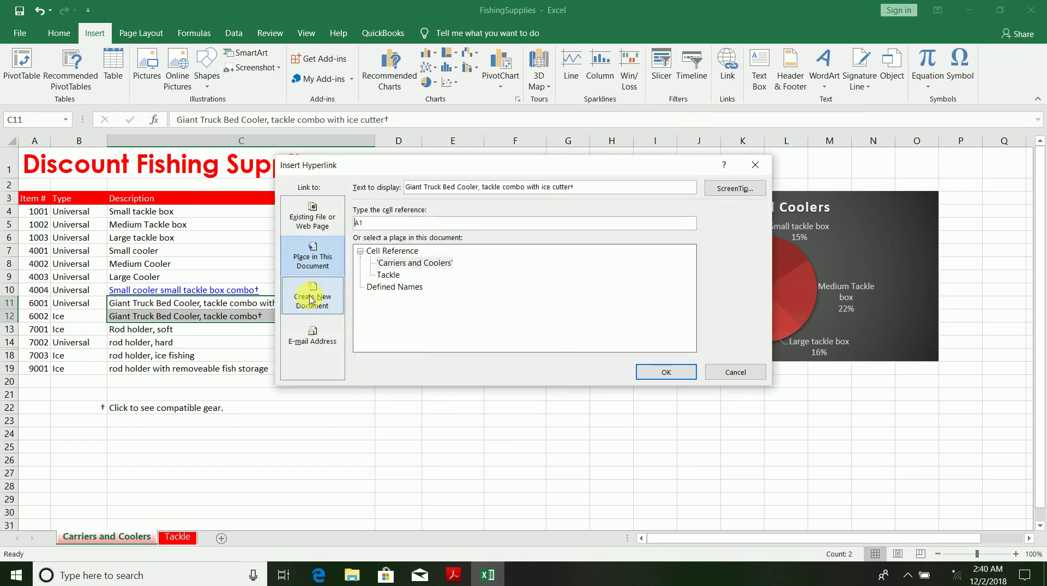
click(388, 275)
click(381, 224)
key(BackSpace)
text(4)
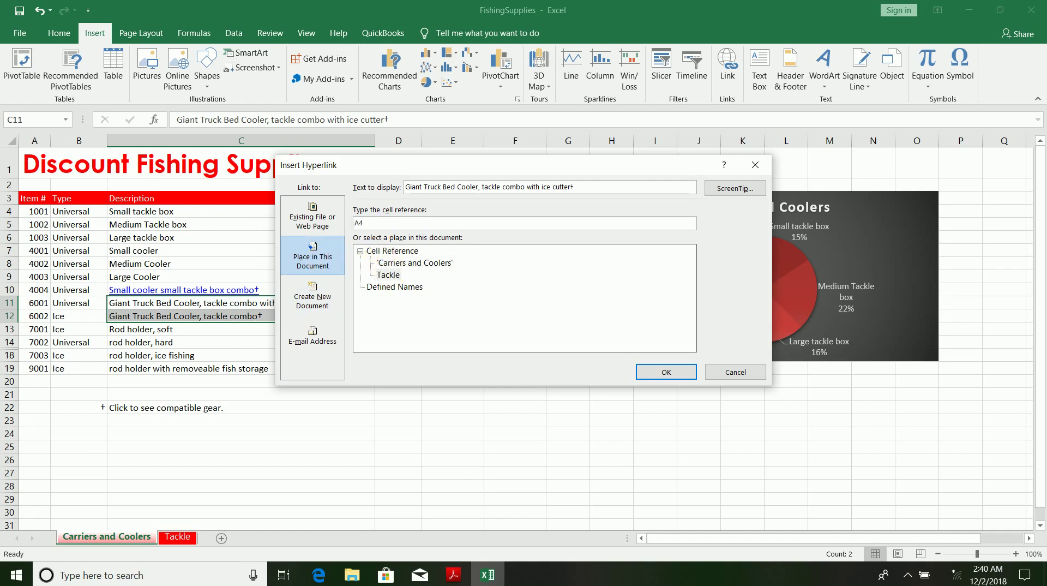
click(656, 377)
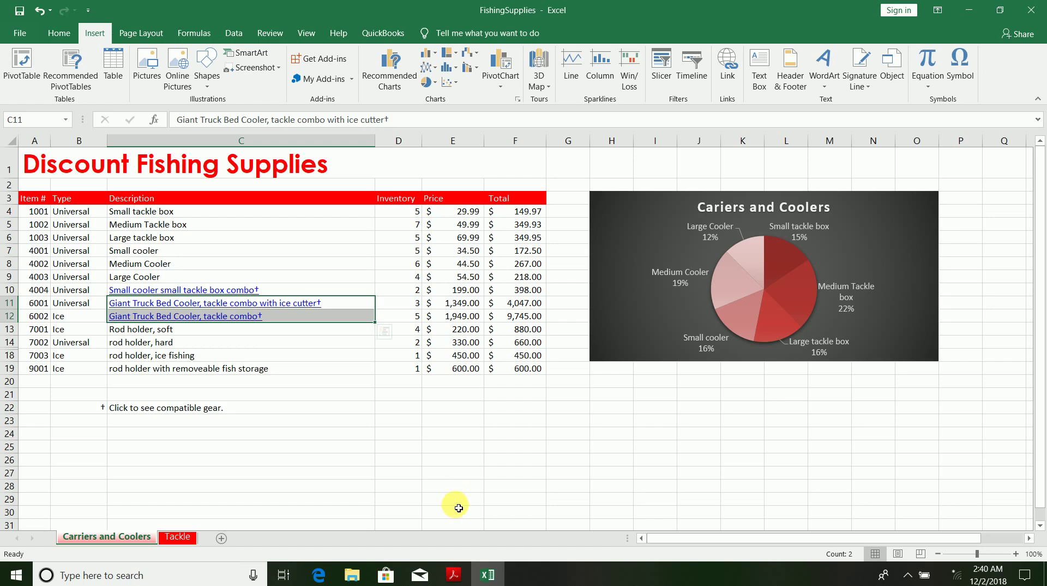
Step: Read Task 3 in the practice test PDF and return to the Carriers and Coolers worksheet in Excel
click(457, 577)
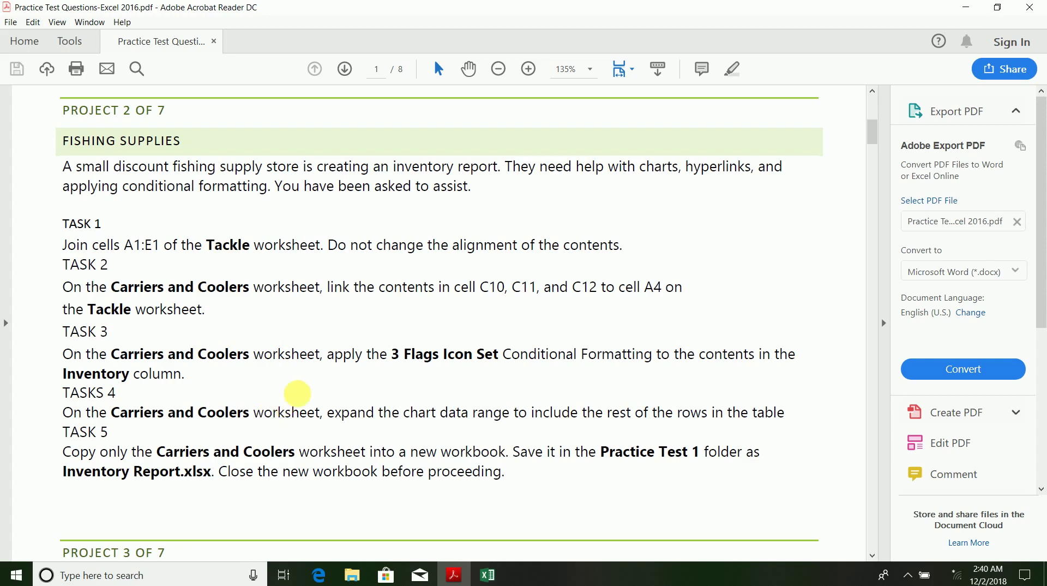
click(490, 574)
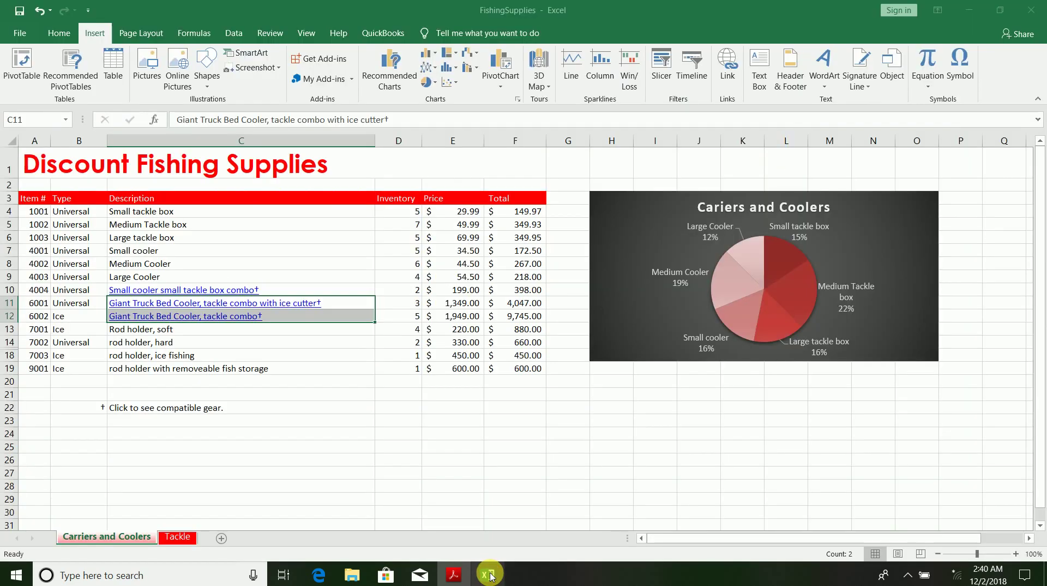
click(327, 455)
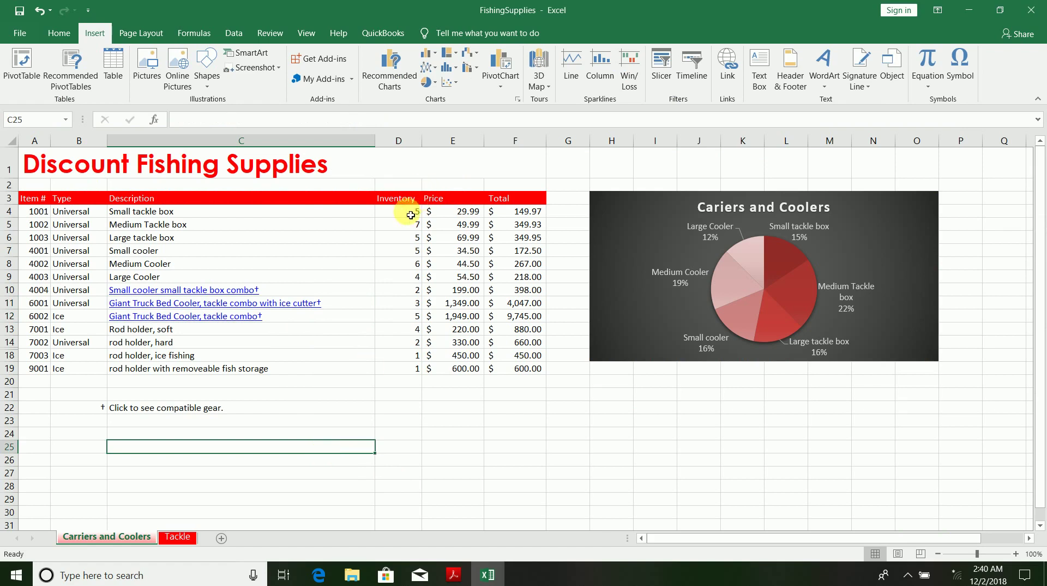
Step: Apply the 3 Flags icon set conditional formatting to the Inventory values in D4:D19 of Carriers and Coolers
click(411, 215)
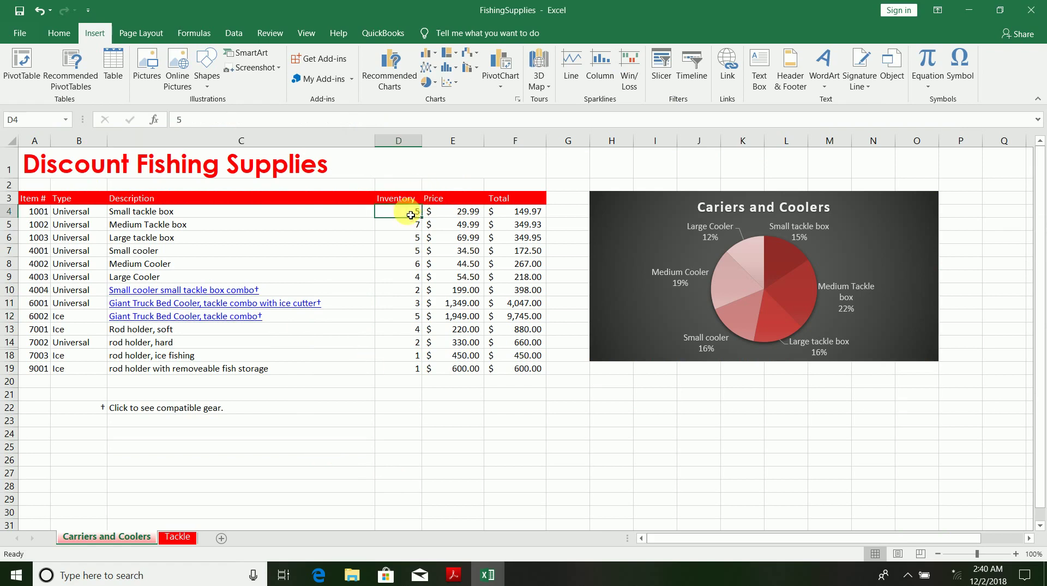
key(ctrl+shift+Down)
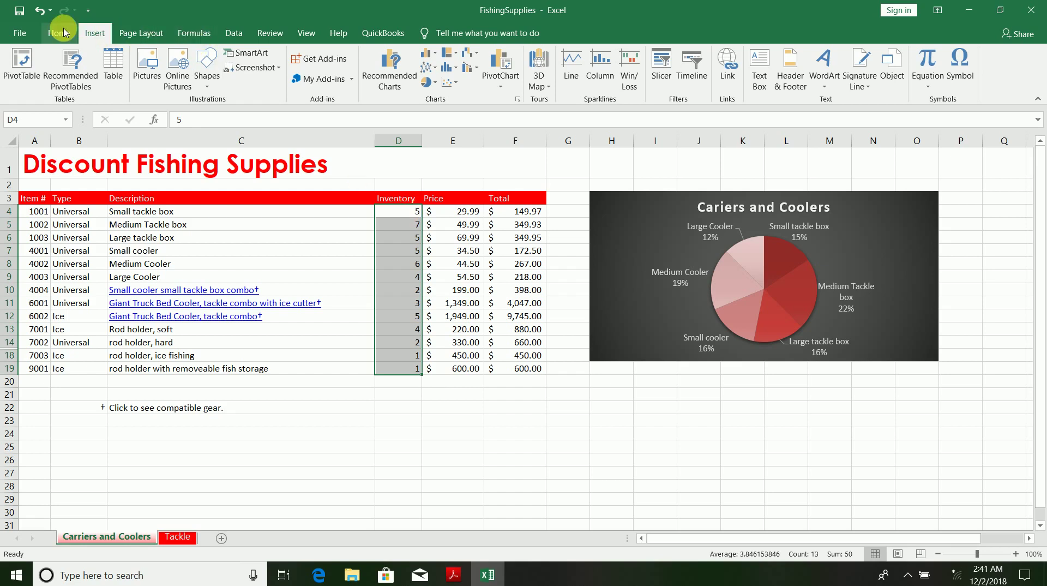
click(60, 32)
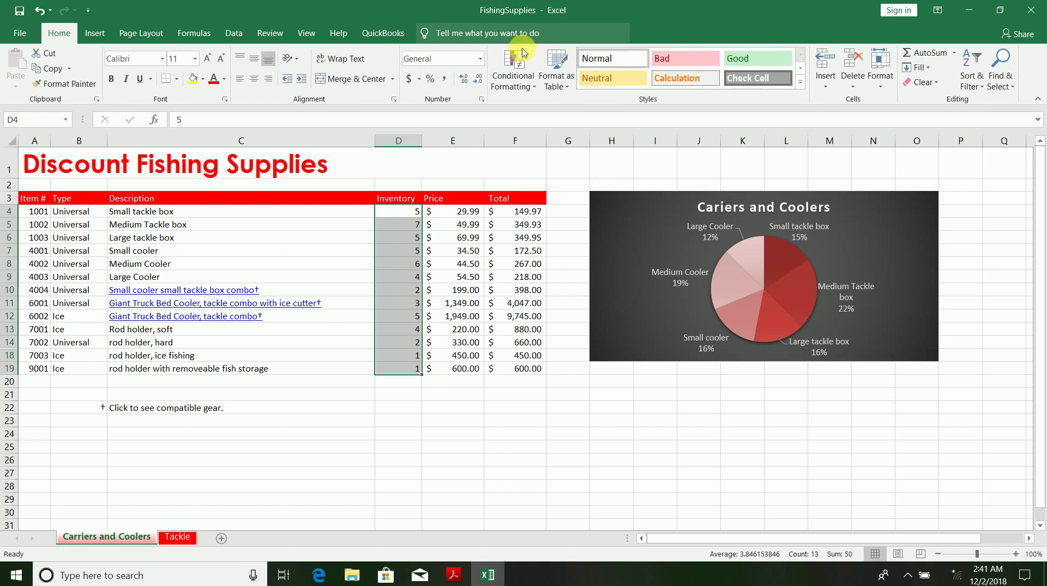
click(517, 83)
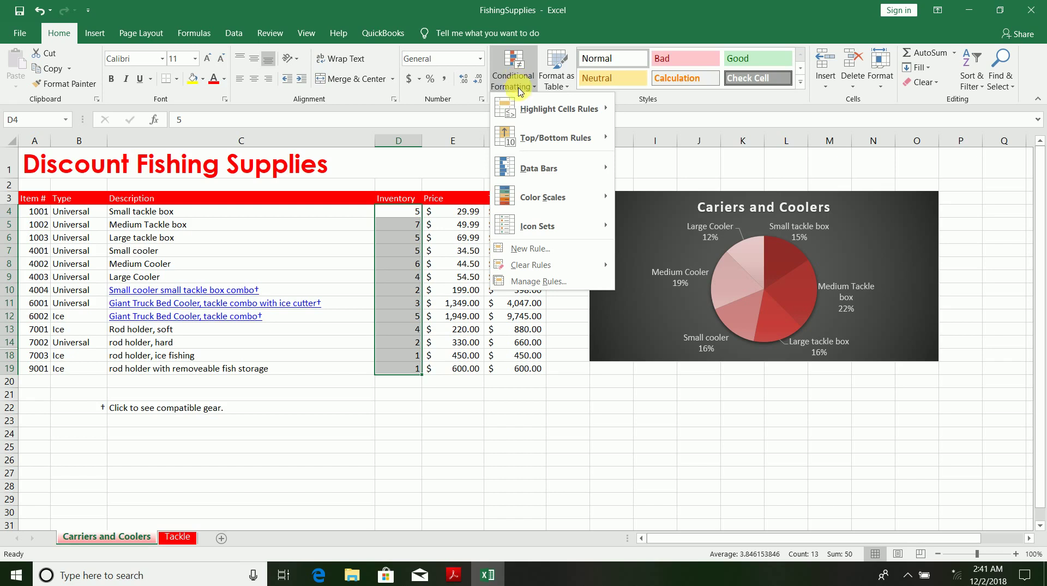
mouse_move(539, 228)
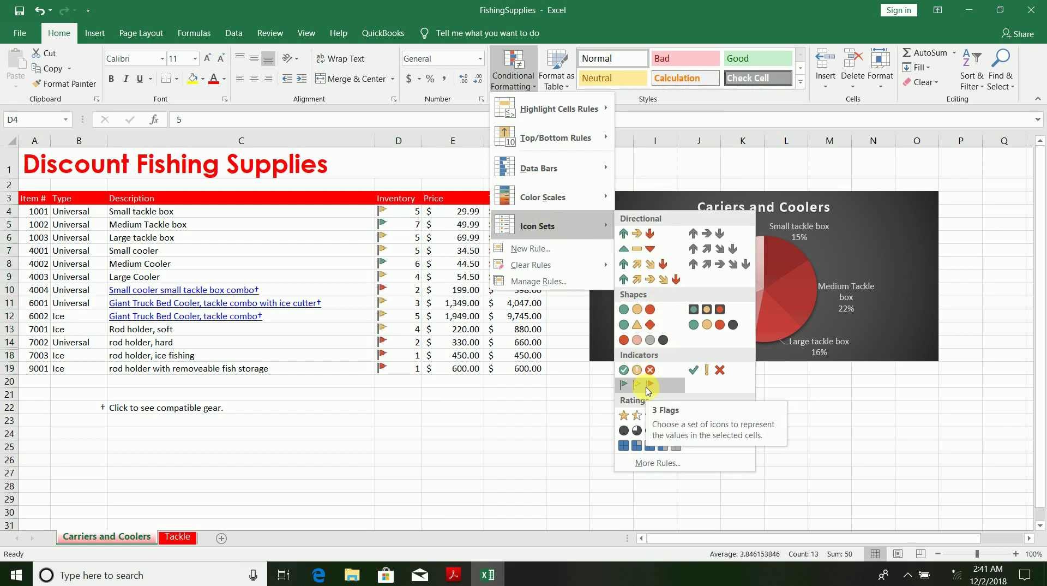
click(648, 388)
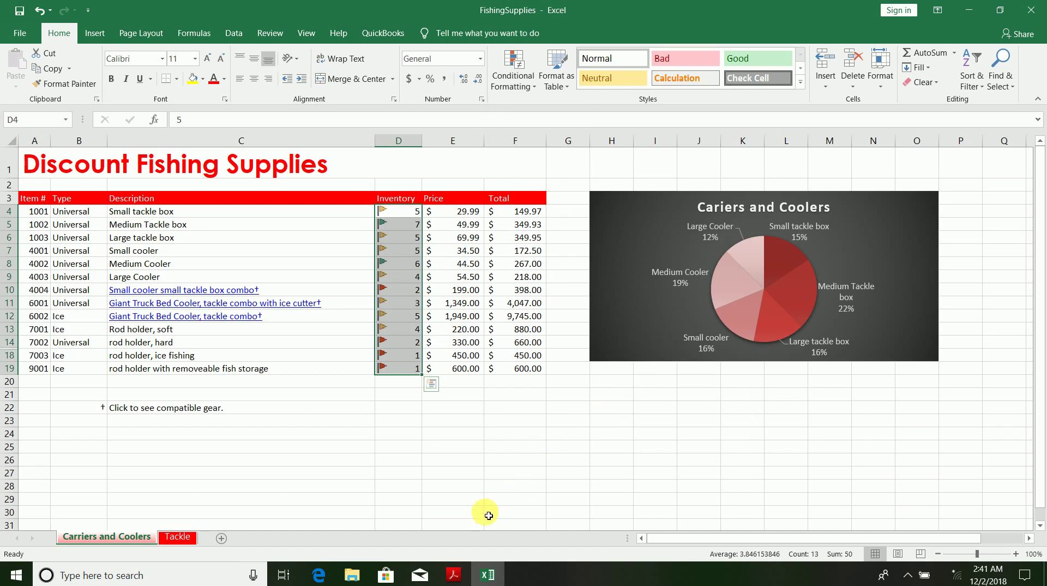
Step: Check Task 4 in the practice test PDF and expand the pie chart's data range through row 19 of the Carriers and Coolers table
click(456, 576)
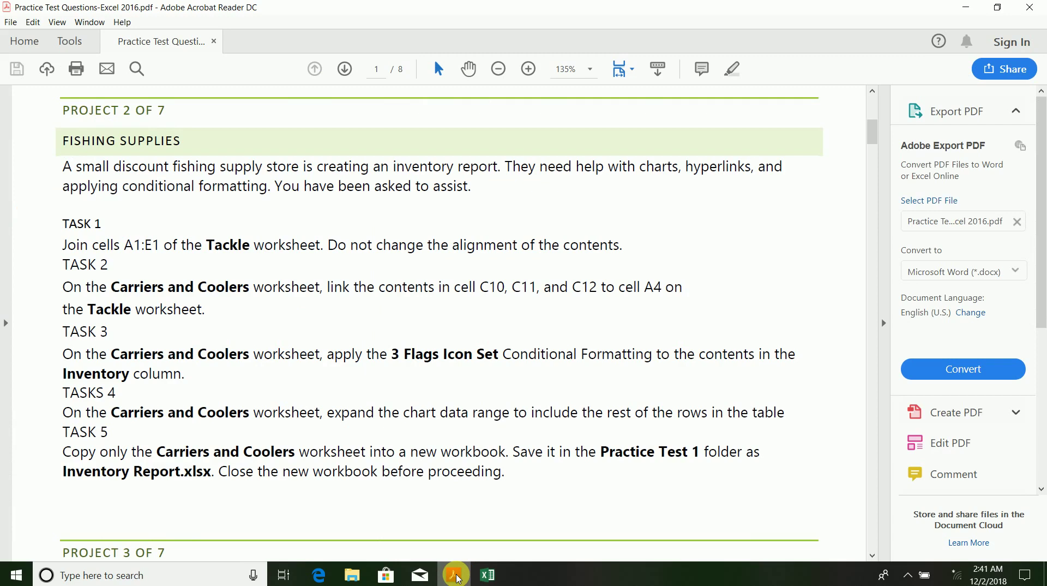
click(487, 574)
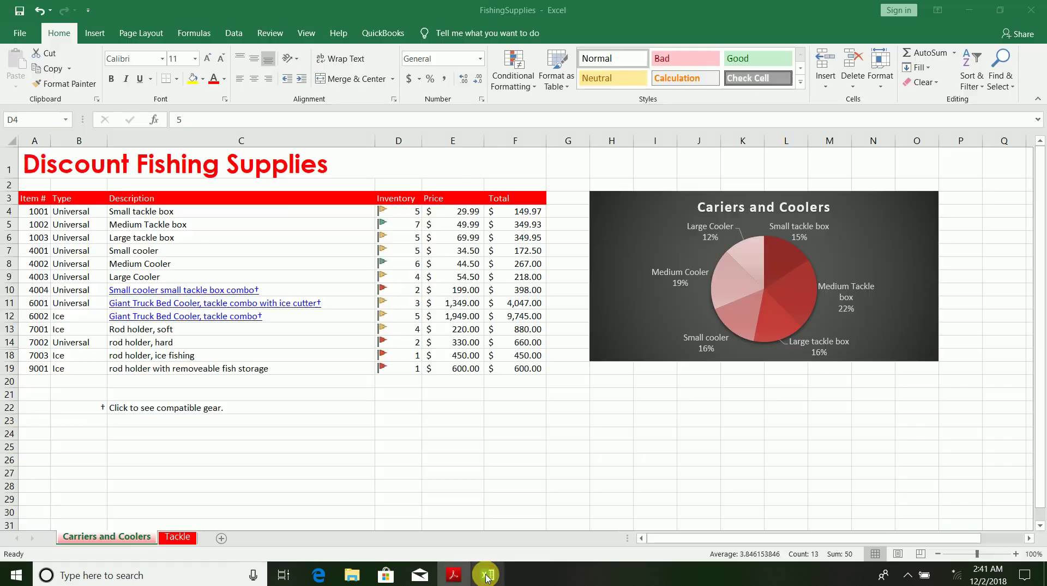
click(621, 349)
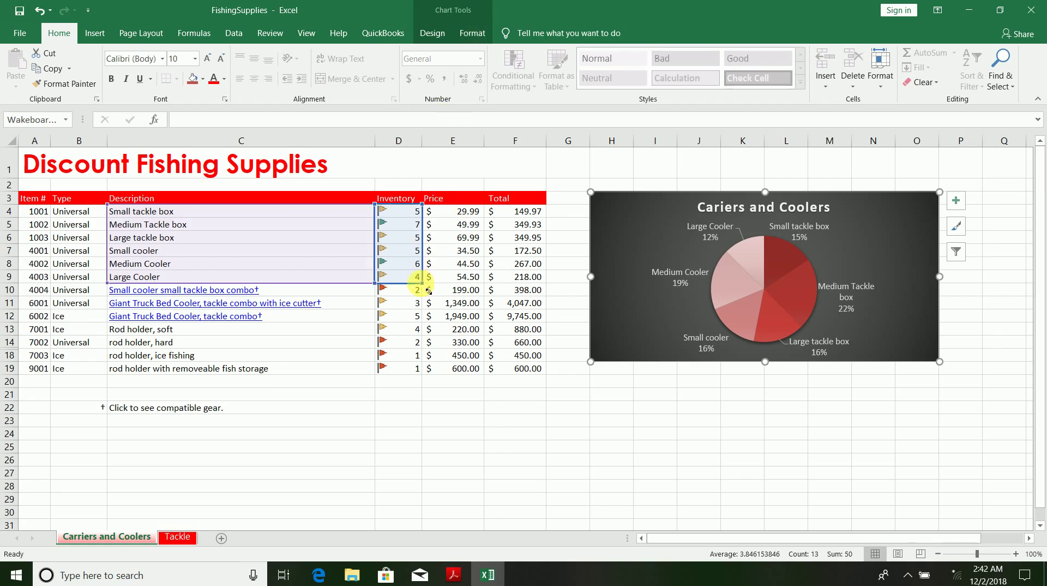
drag(428, 290, 425, 376)
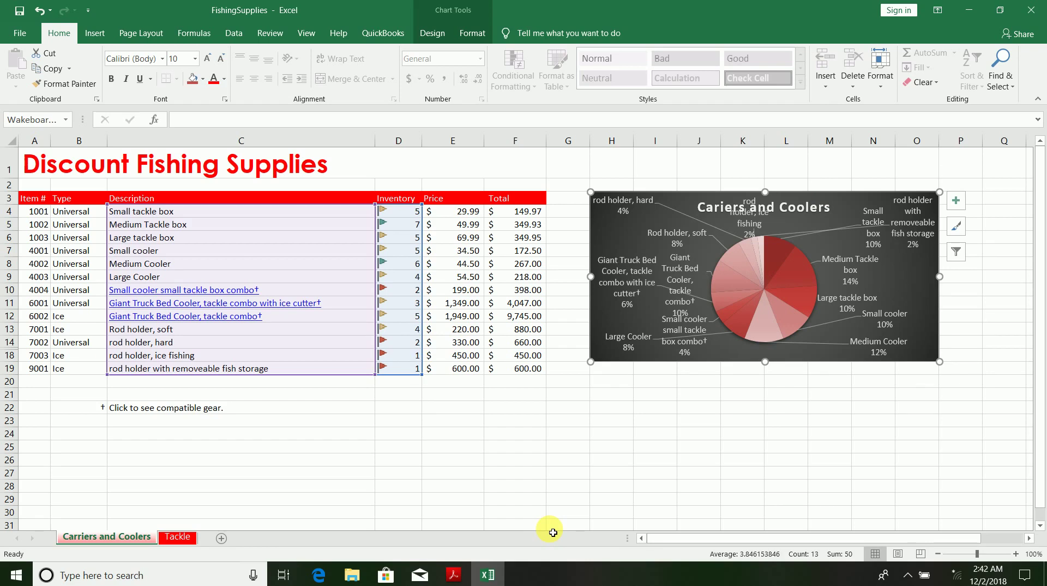
Step: Check Task 5 in the practice test PDF and create a copy of the Carriers and Coolers worksheet in a new book
click(452, 575)
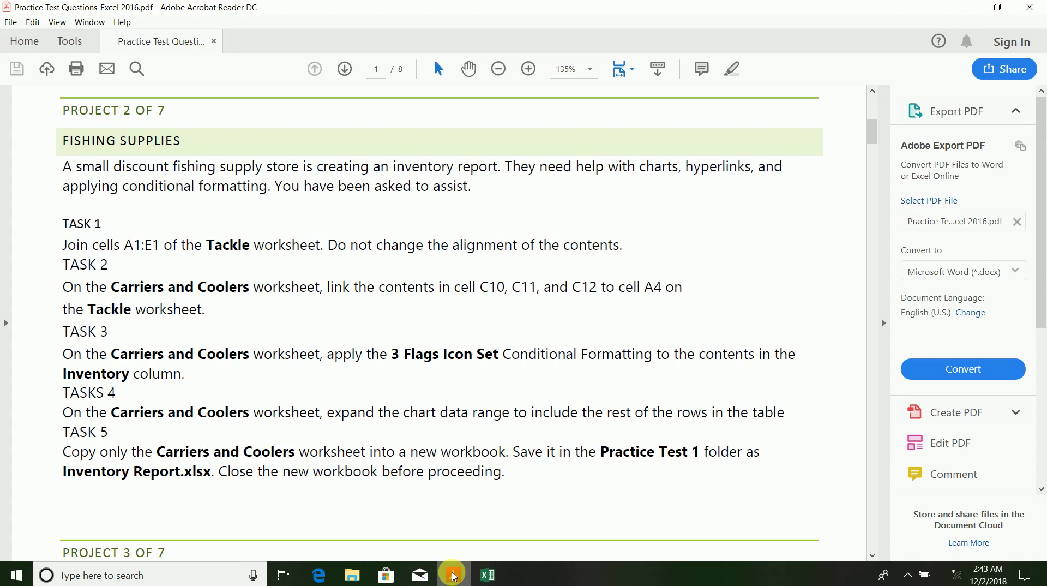
click(483, 575)
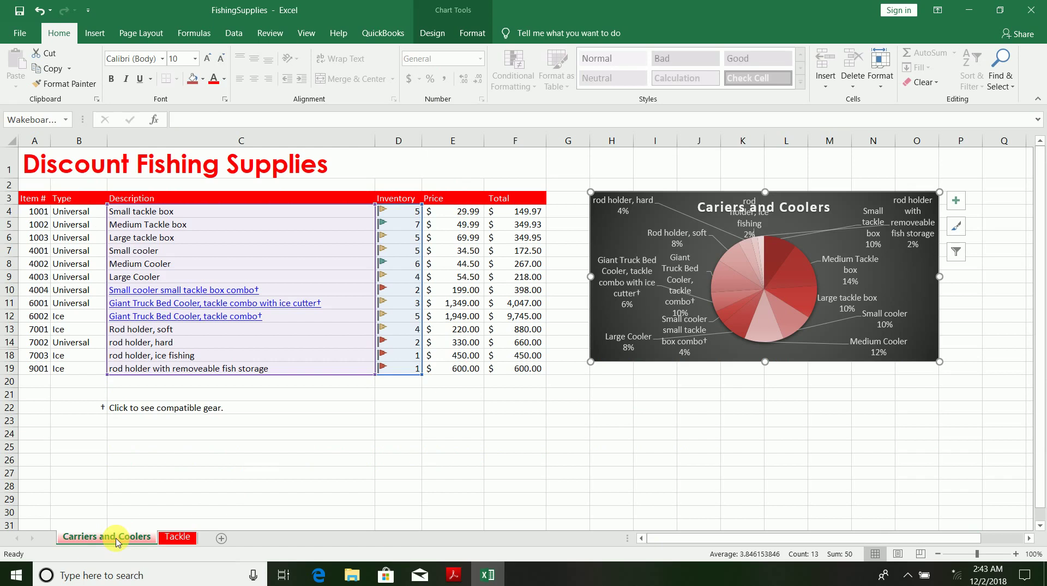
click(131, 540)
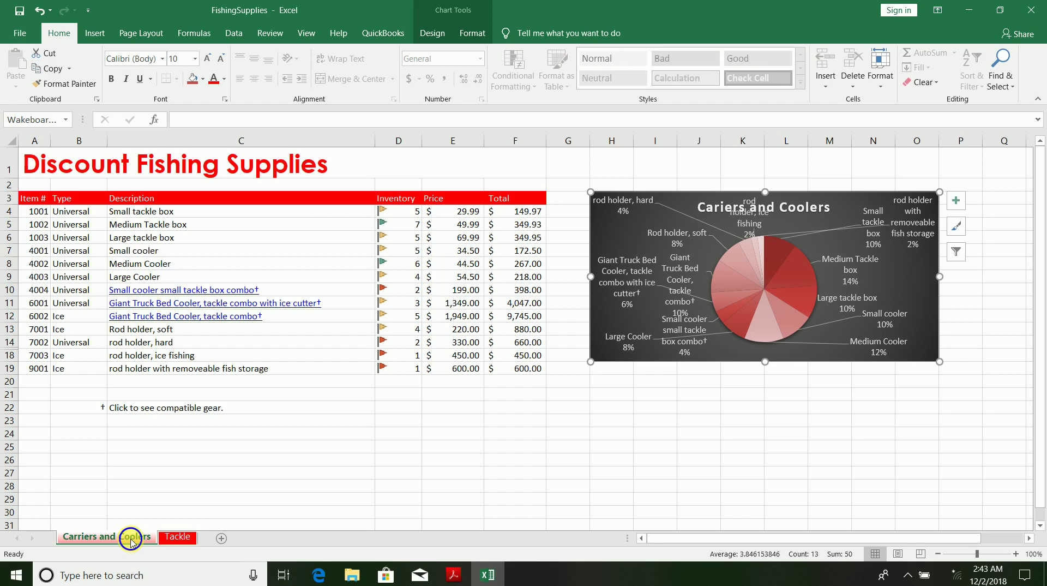
right_click(131, 540)
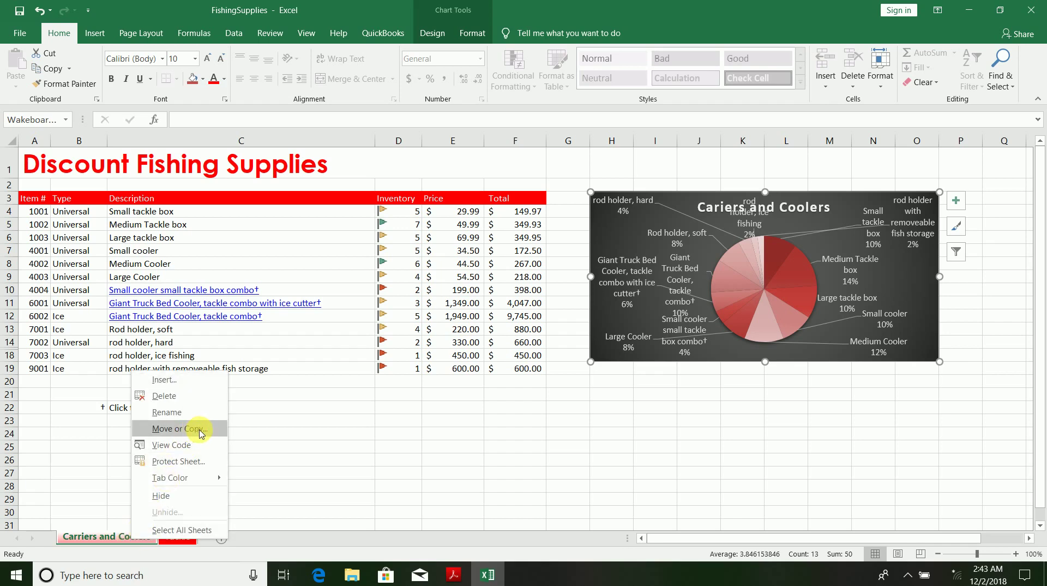
click(180, 429)
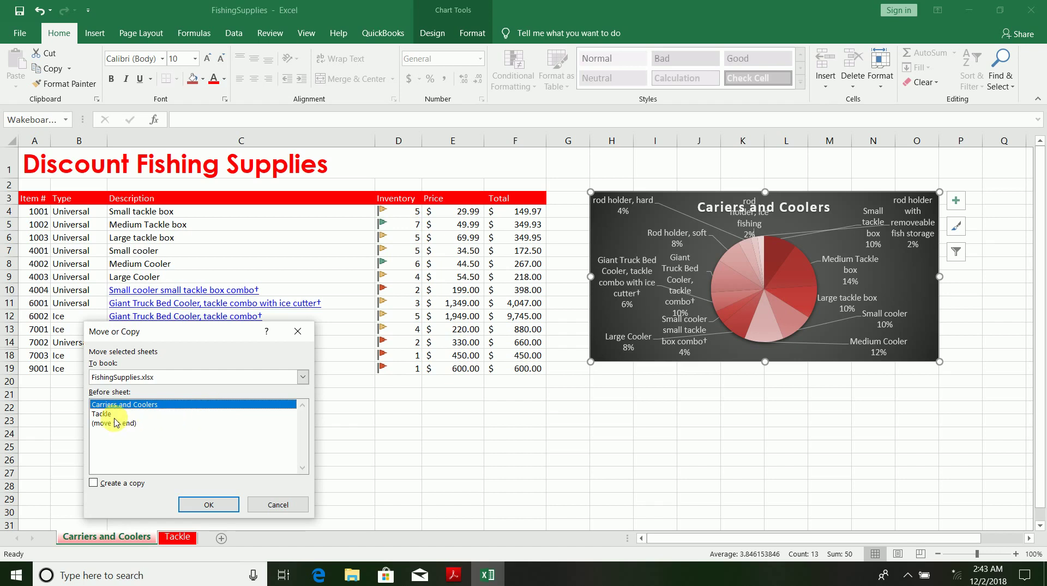
click(218, 378)
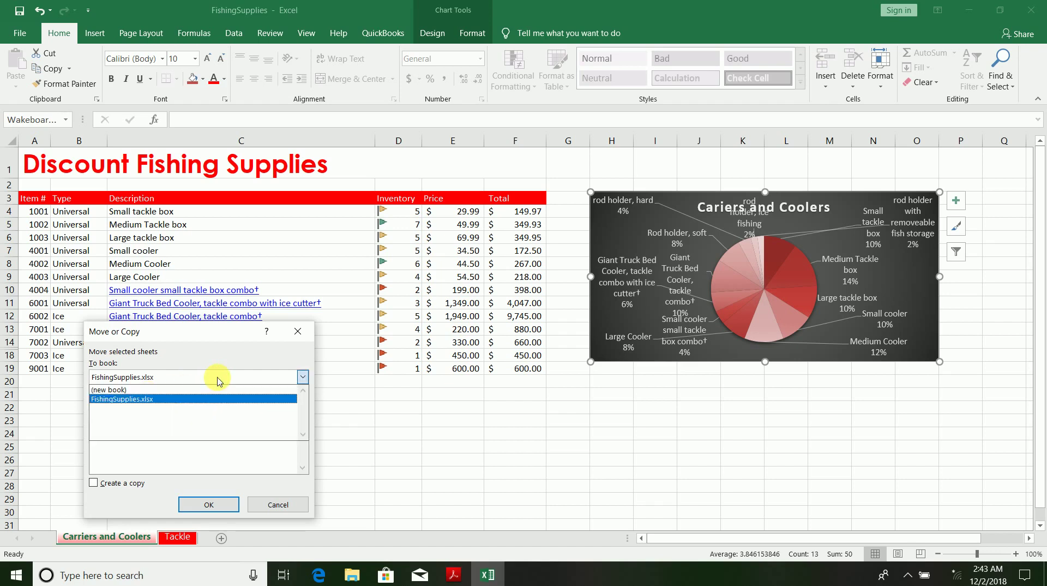
click(199, 389)
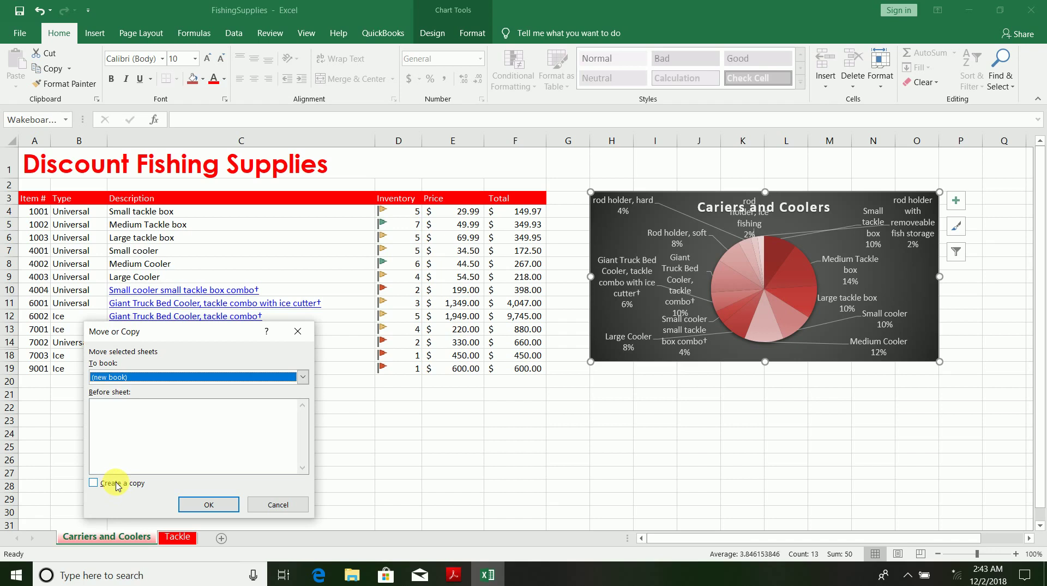
click(117, 486)
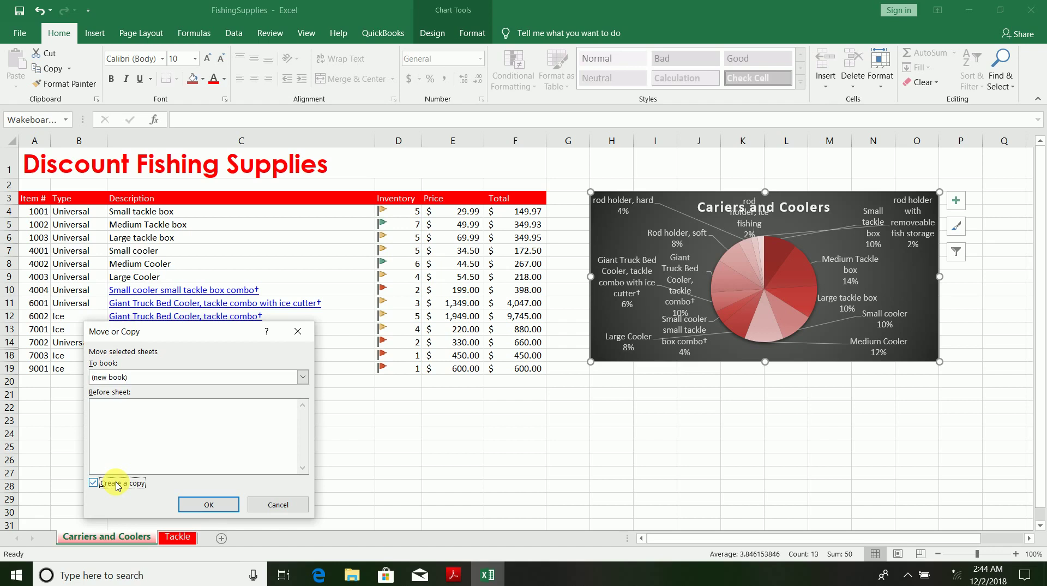
click(229, 508)
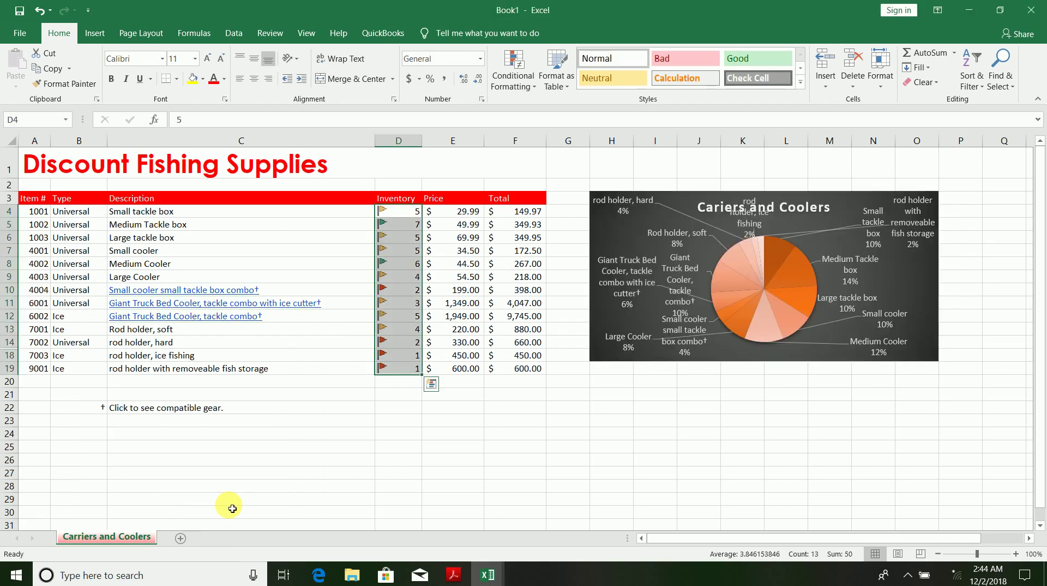
Step: Reread the Task 5 save instructions in the practice test PDF and return to the new Book1 workbook in Excel
click(454, 575)
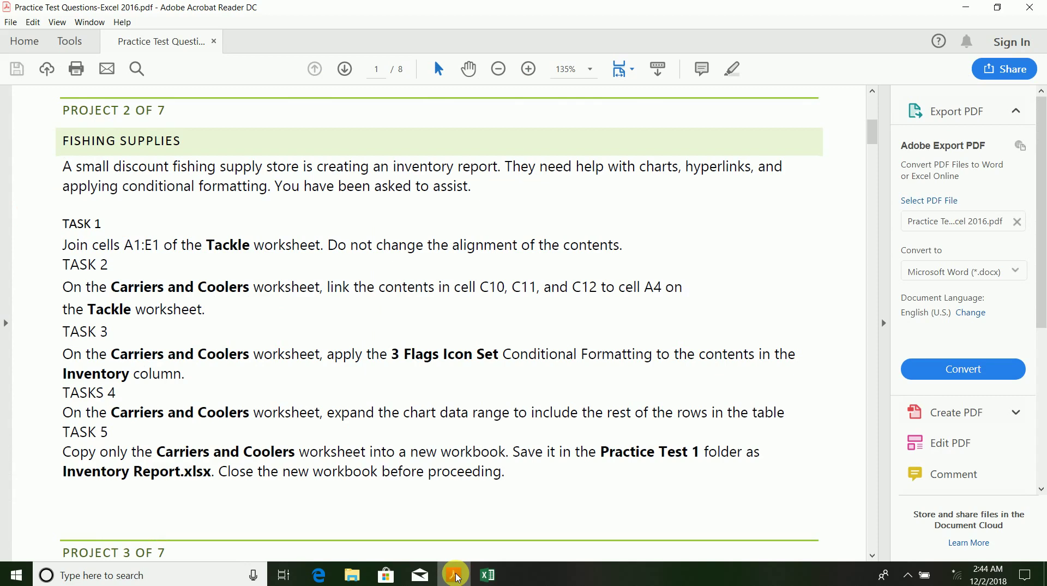
mouse_move(495, 578)
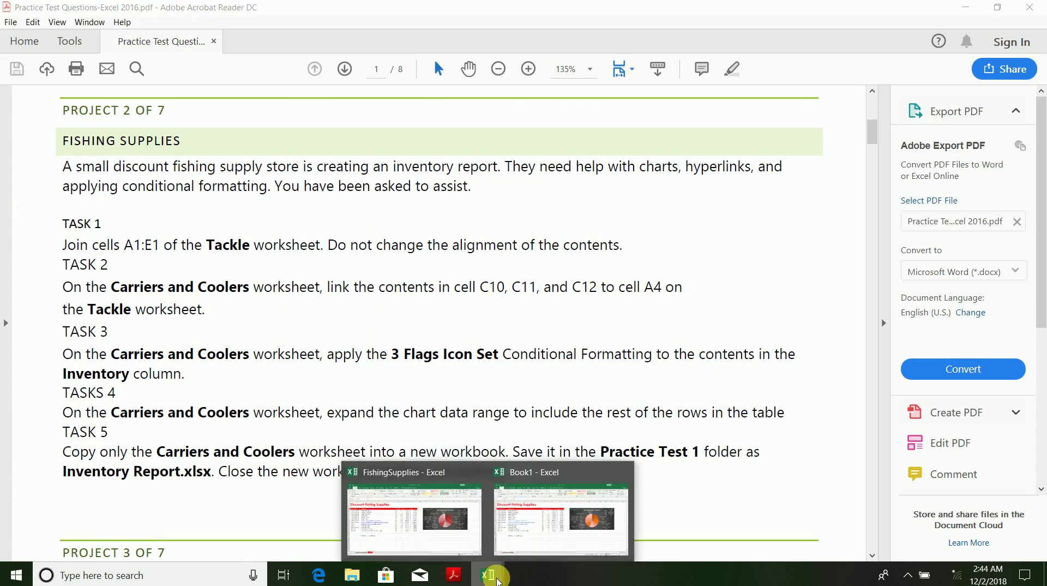
click(533, 532)
click(235, 436)
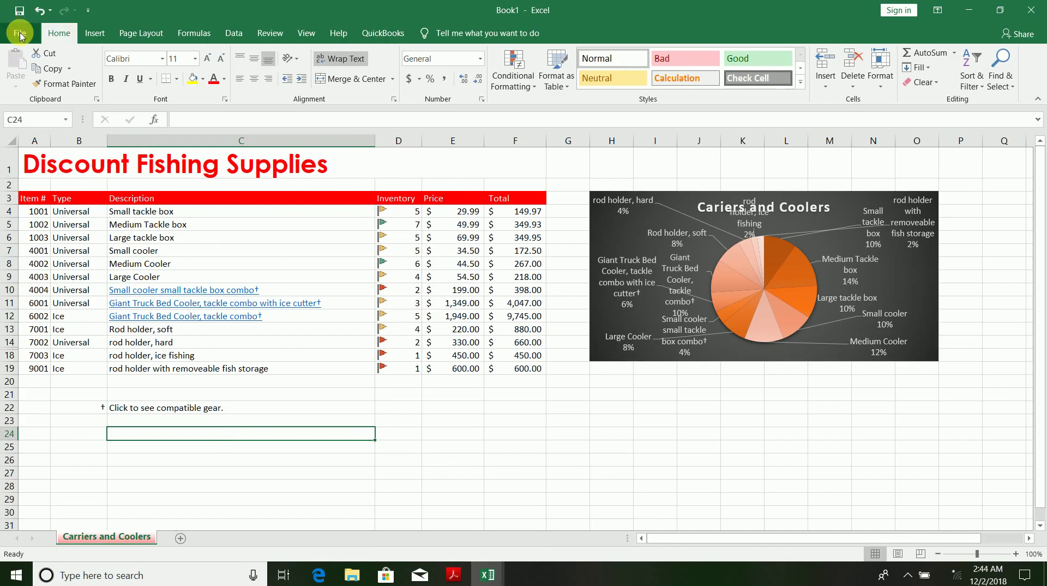
Step: Save the new workbook as Inventory report in the Practice Test 1 folder, replacing the existing file, and close it
click(20, 34)
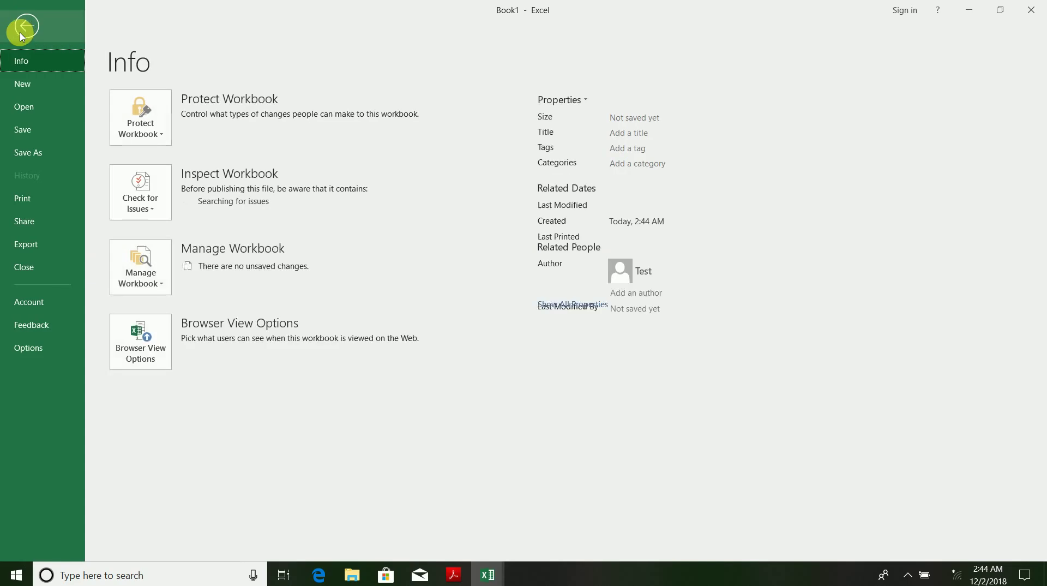
click(24, 129)
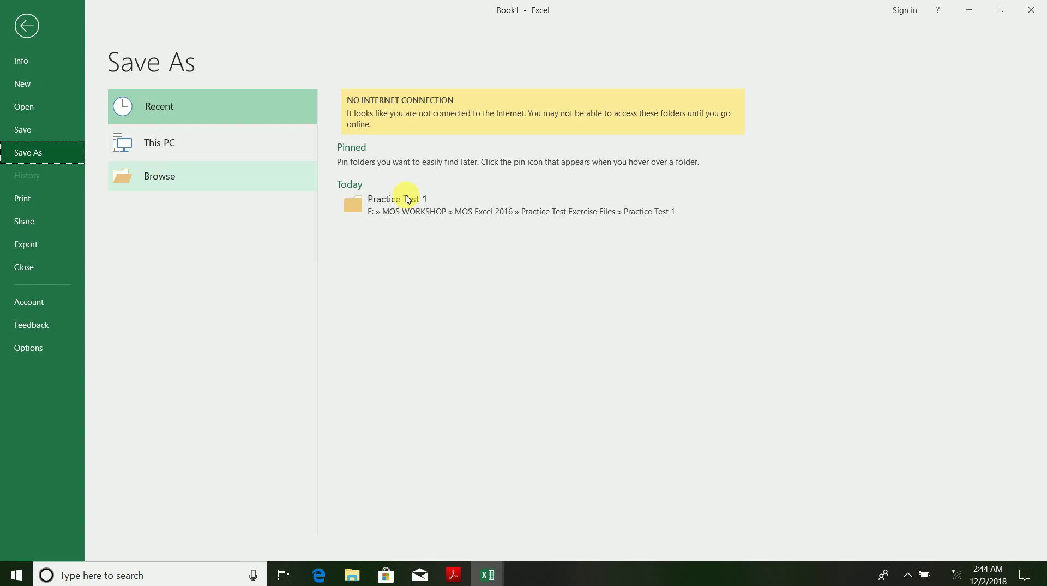
click(514, 209)
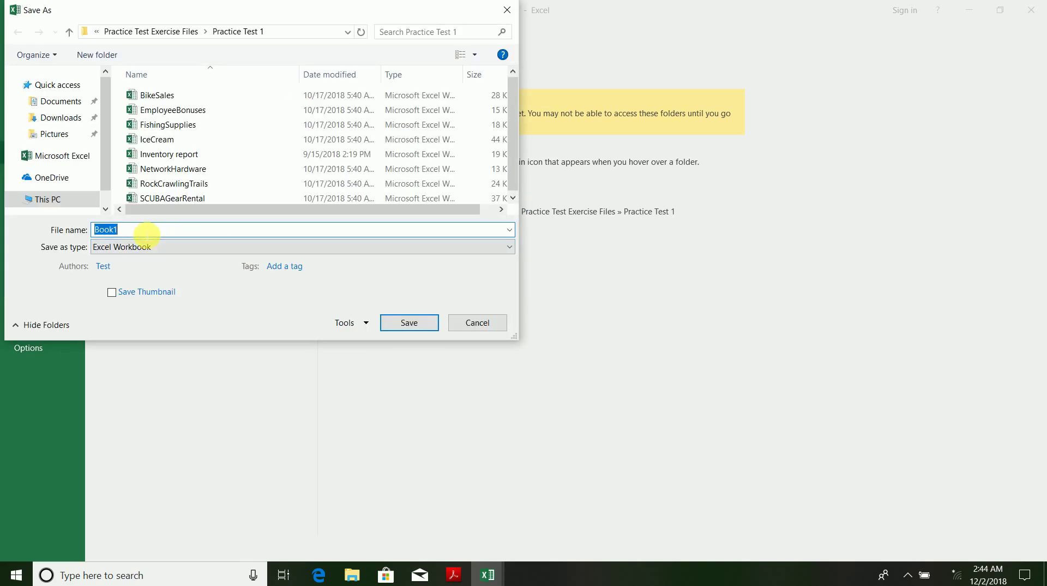
text(Inventory report)
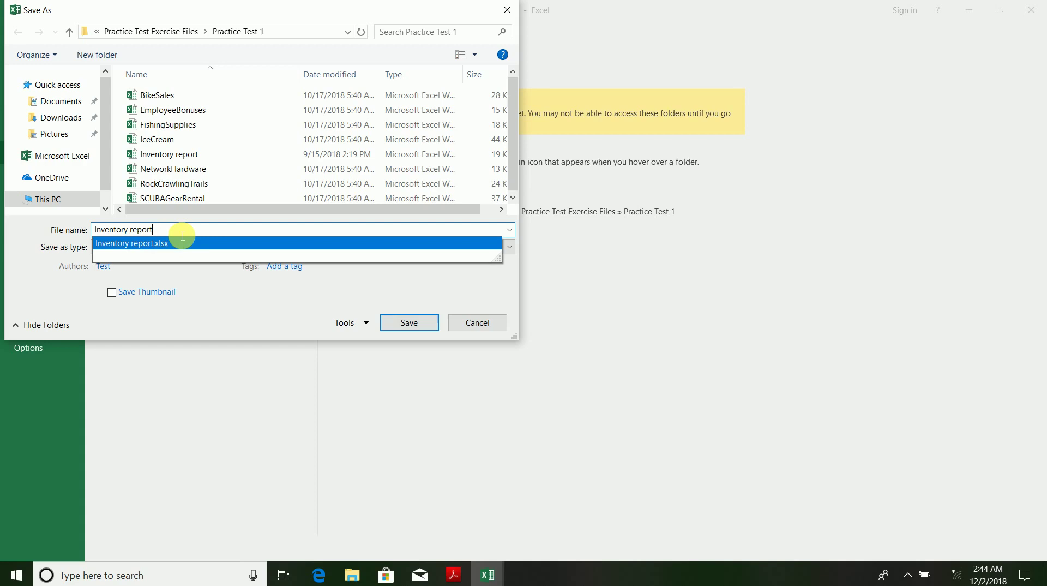
click(257, 303)
click(421, 324)
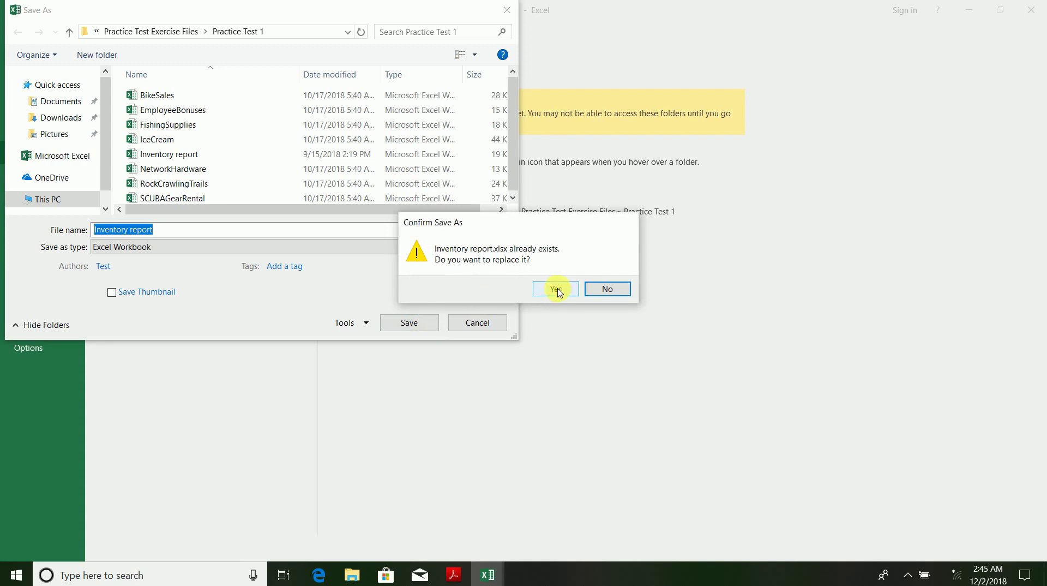
click(556, 288)
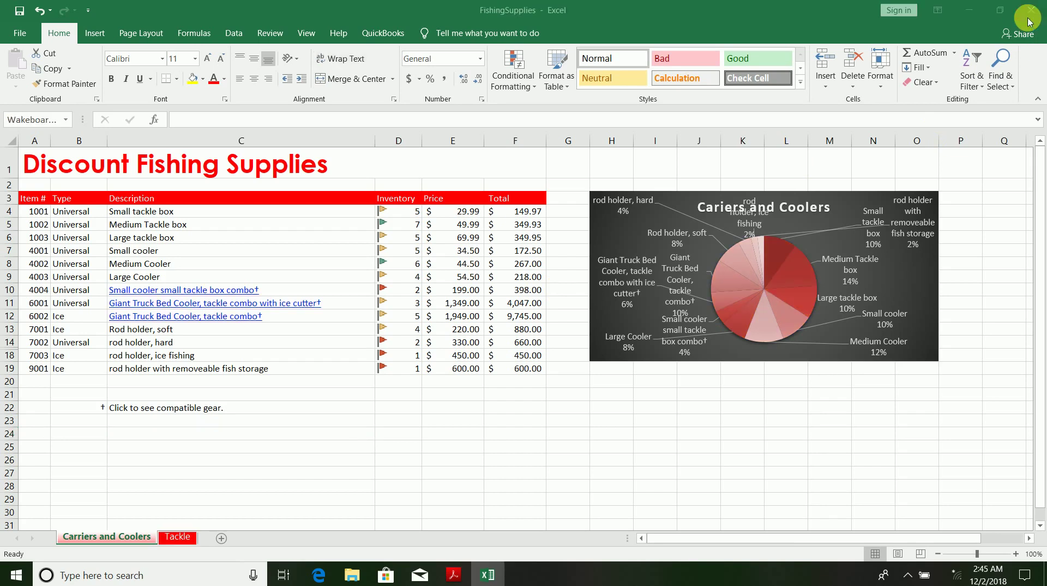
key(ctrl+v)
click(484, 416)
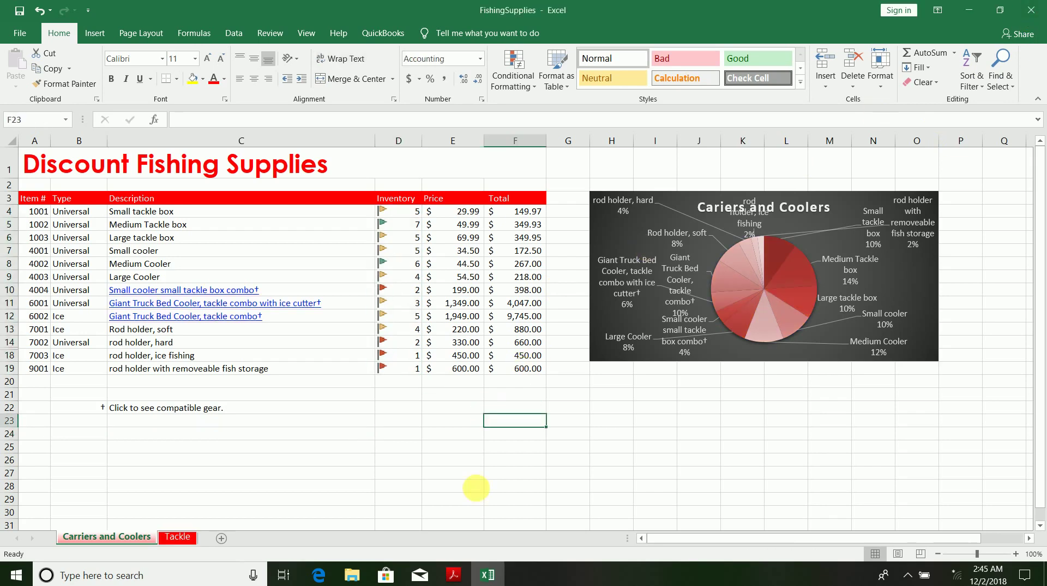
Step: Review the Project 2 task list in the practice test PDF and minimize the PDF and the FishingSupplies workbook
click(453, 574)
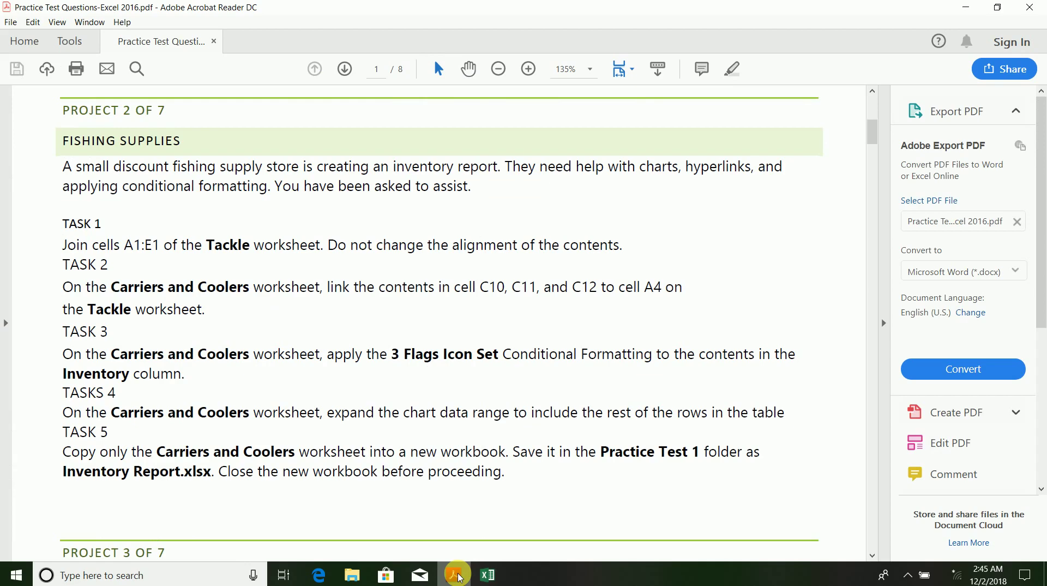
click(457, 576)
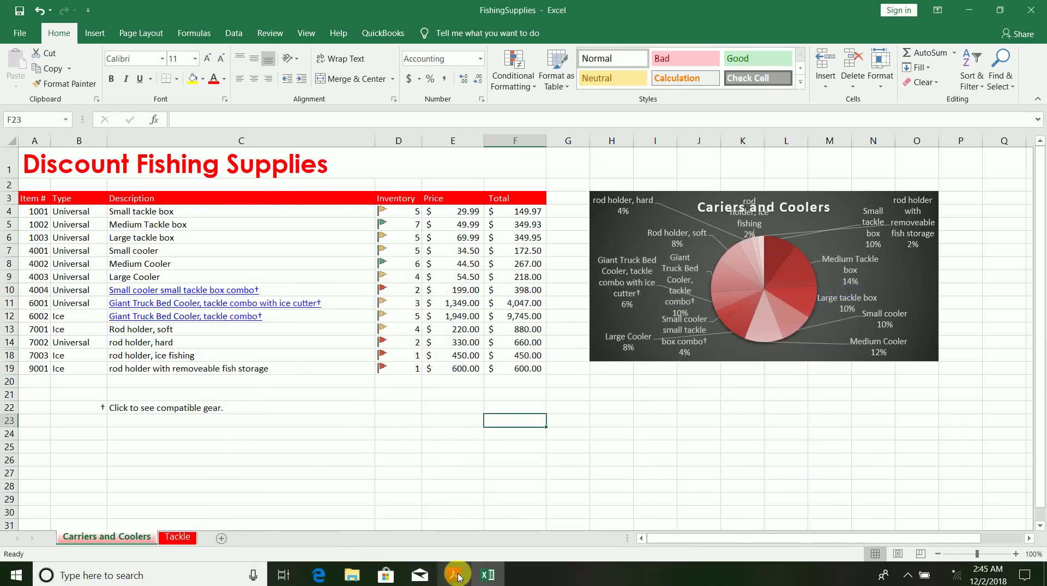
click(487, 576)
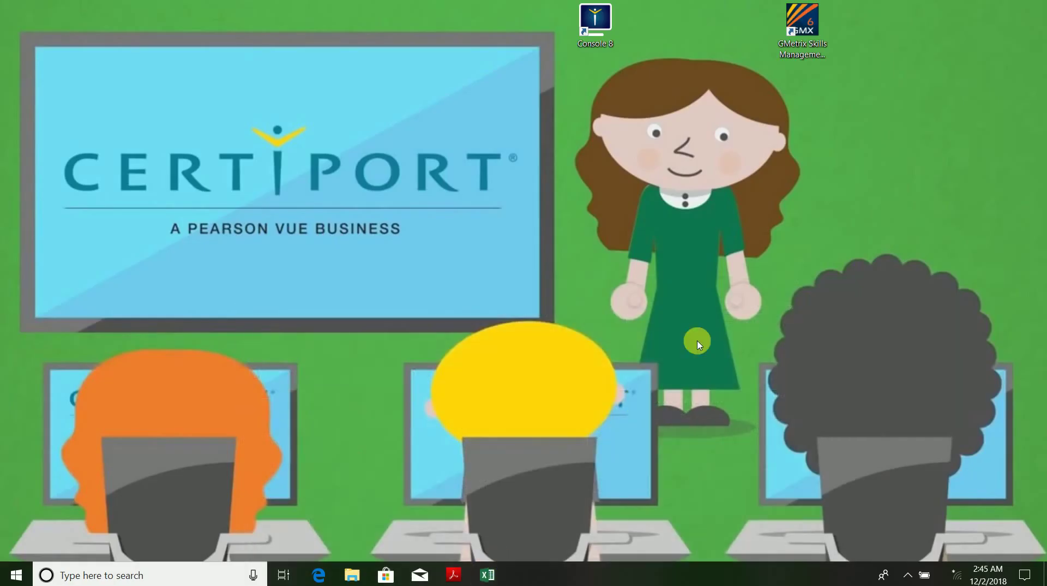